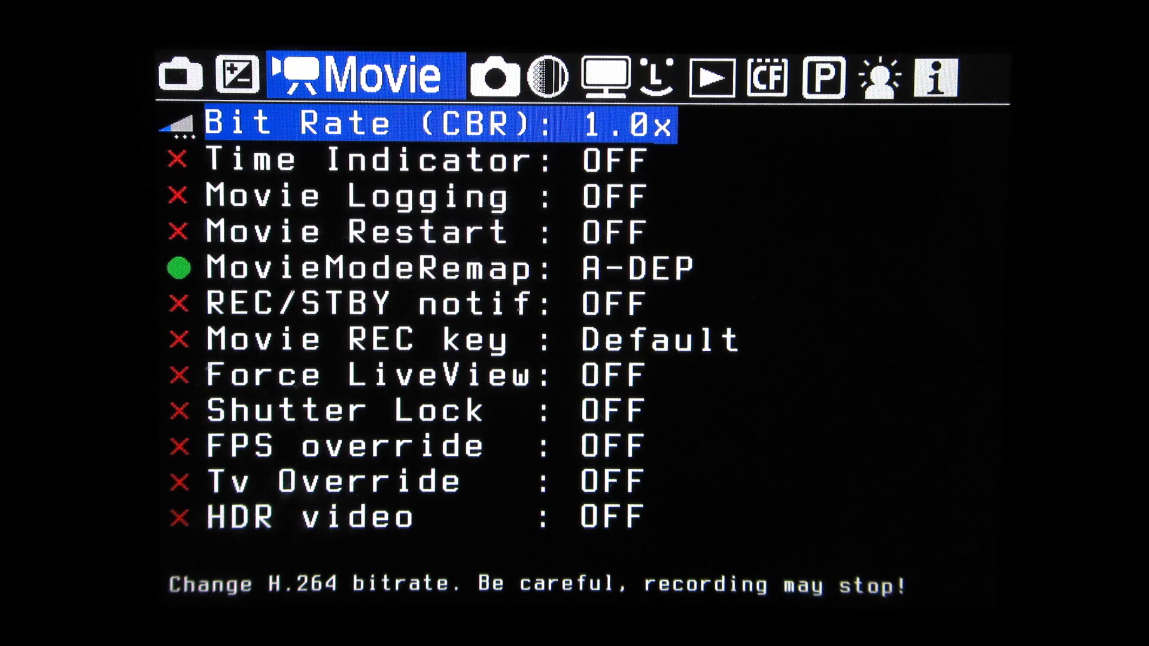
# - Turn on Magic Lantern HDR video and step it to 5EV, alternating 100/3200 ISO
pyautogui.press('Up')
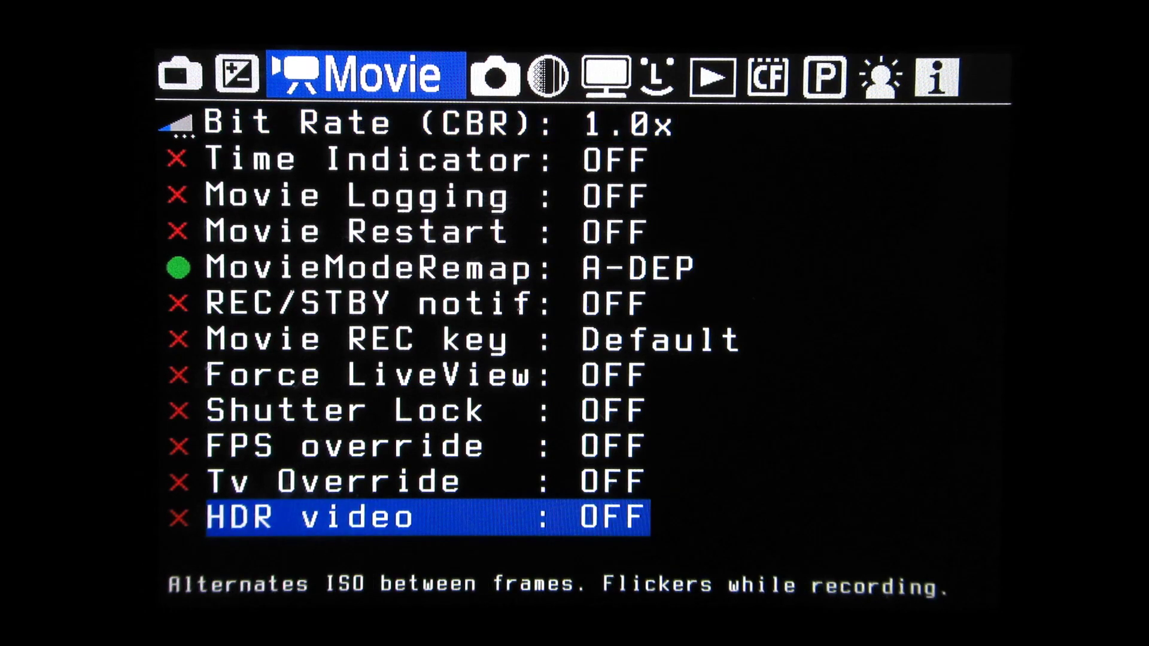
pyautogui.press('Return')
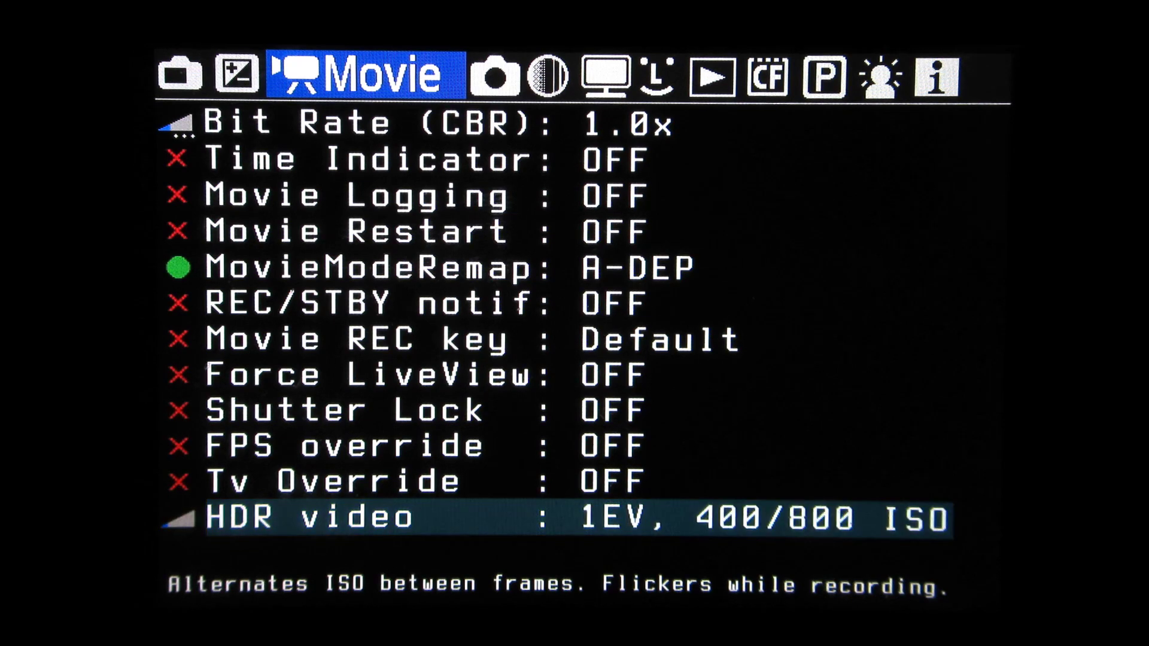
pyautogui.press('Right')
pyautogui.press('Right')
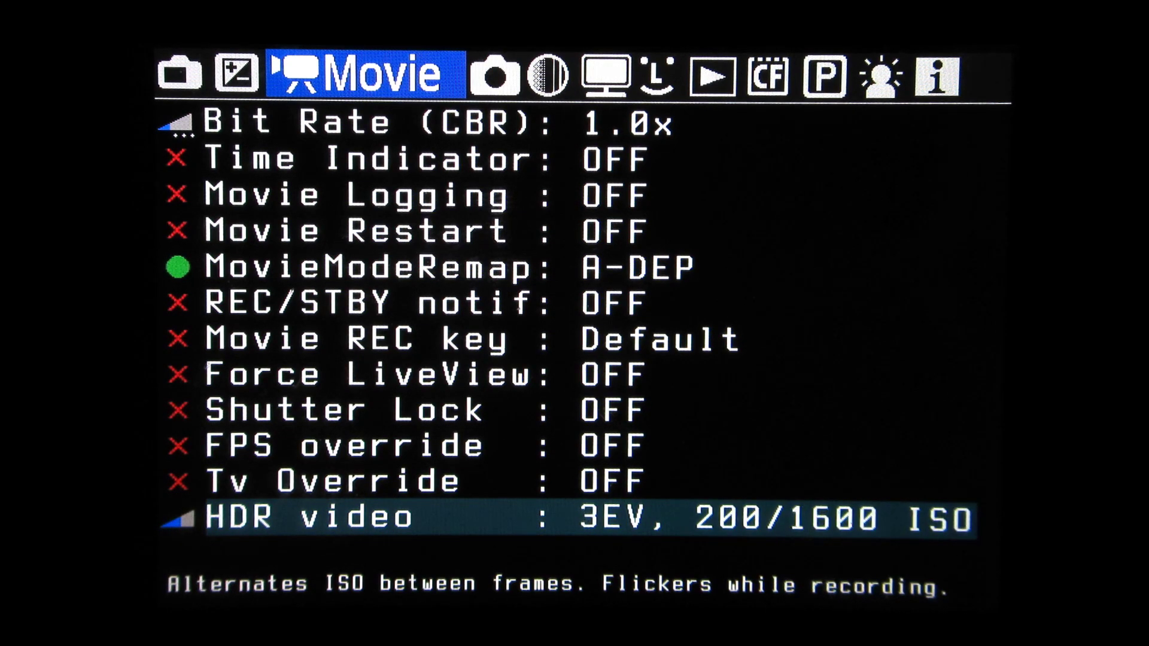
pyautogui.press('Right')
pyautogui.press('Right')
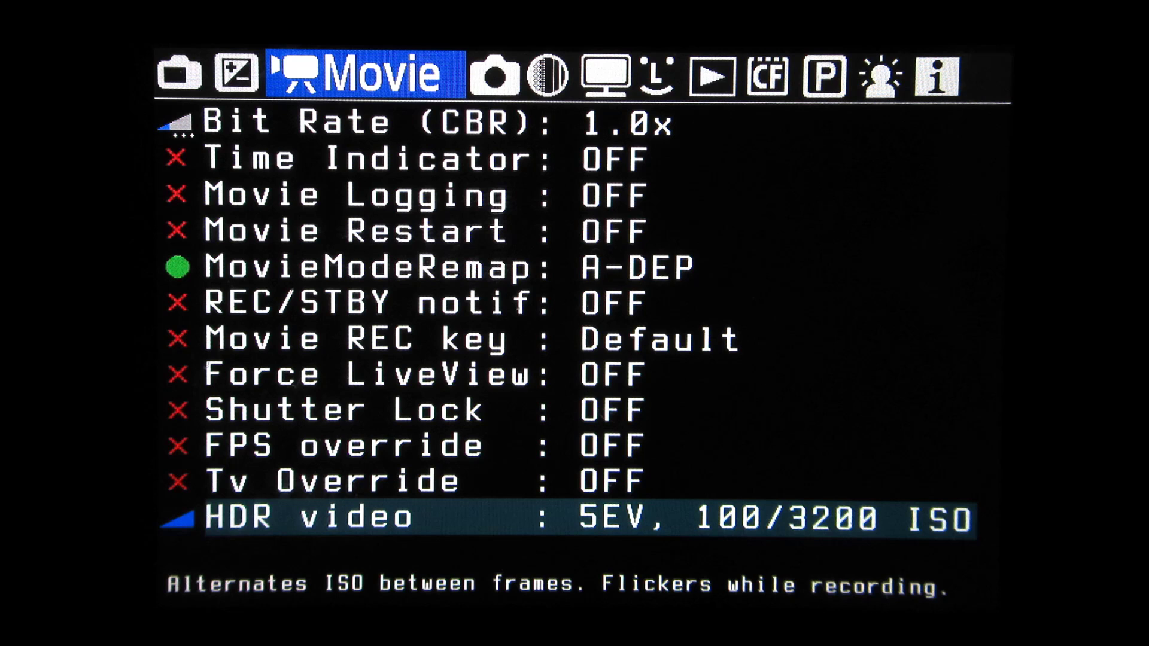
pyautogui.press('Left')
pyautogui.press('Left')
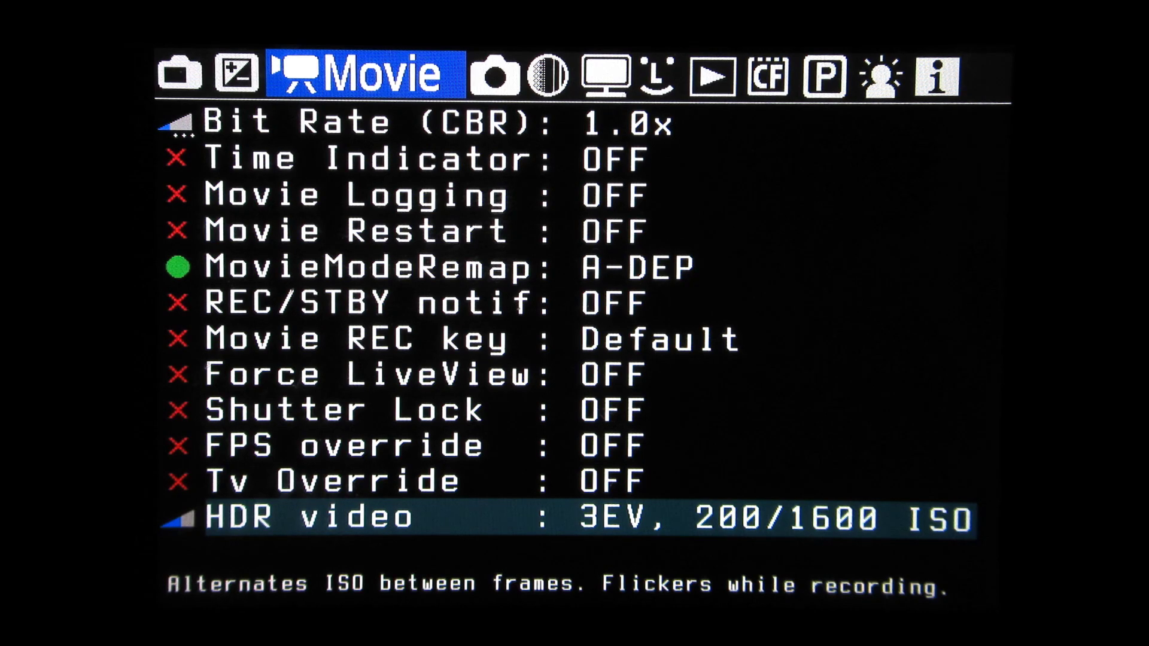
pyautogui.press('Right')
pyautogui.press('Right')
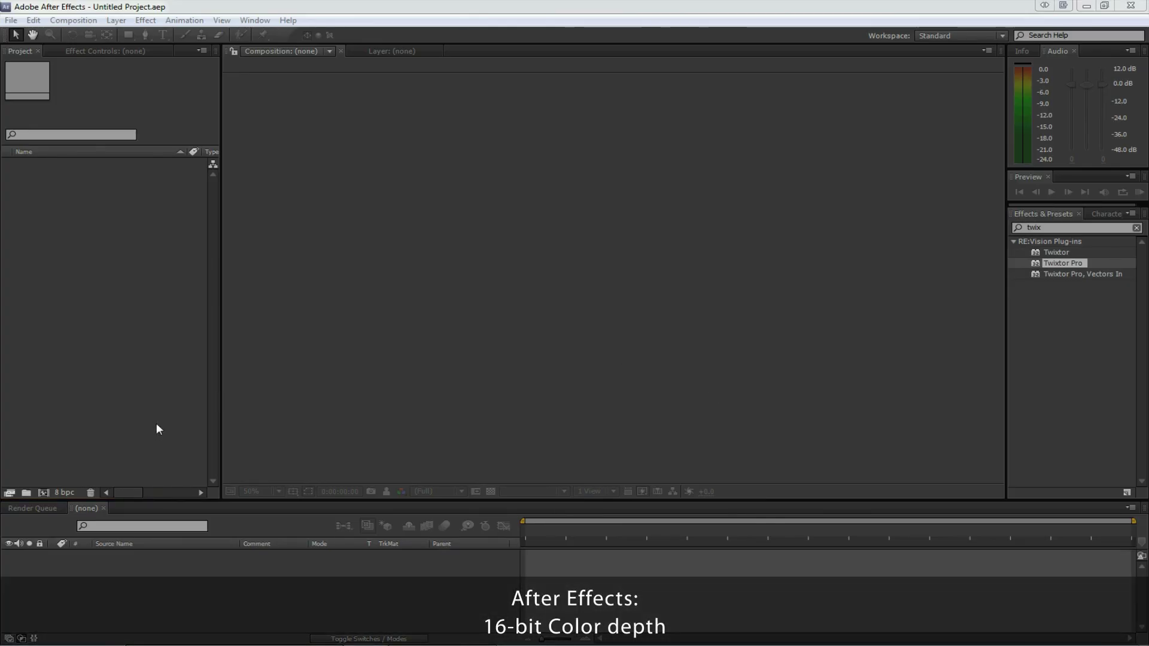
# - Set the project colour depth to 16 bits per channel and import 2012_02_13_0573.MOV
pyautogui.click(61, 492)
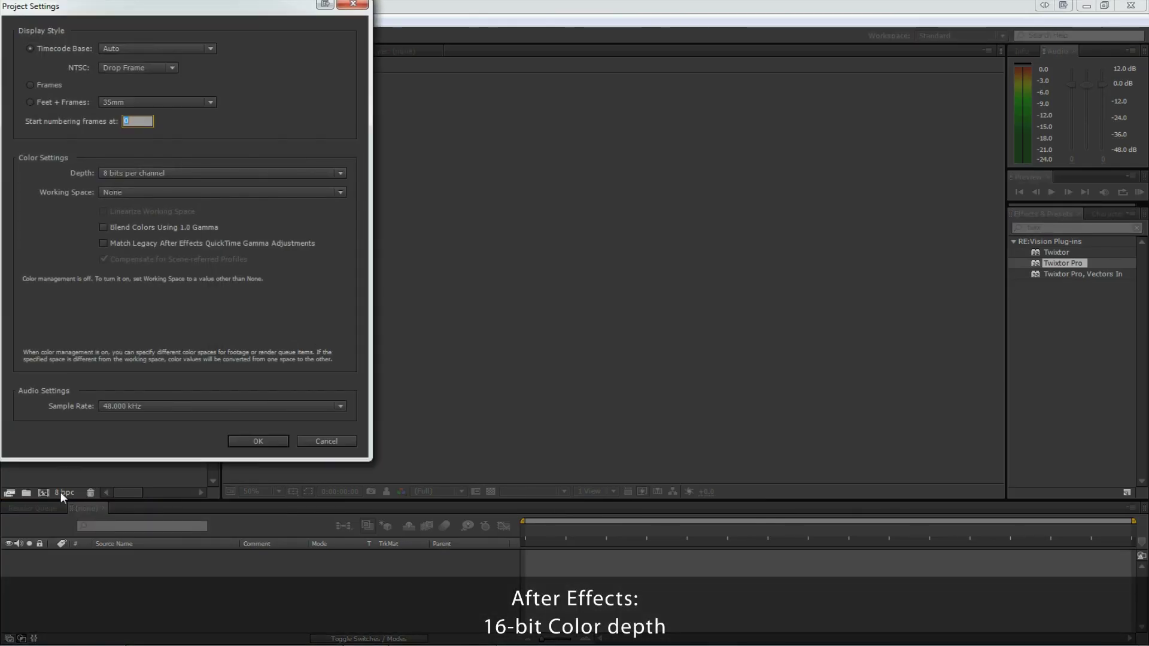
pyautogui.click(136, 174)
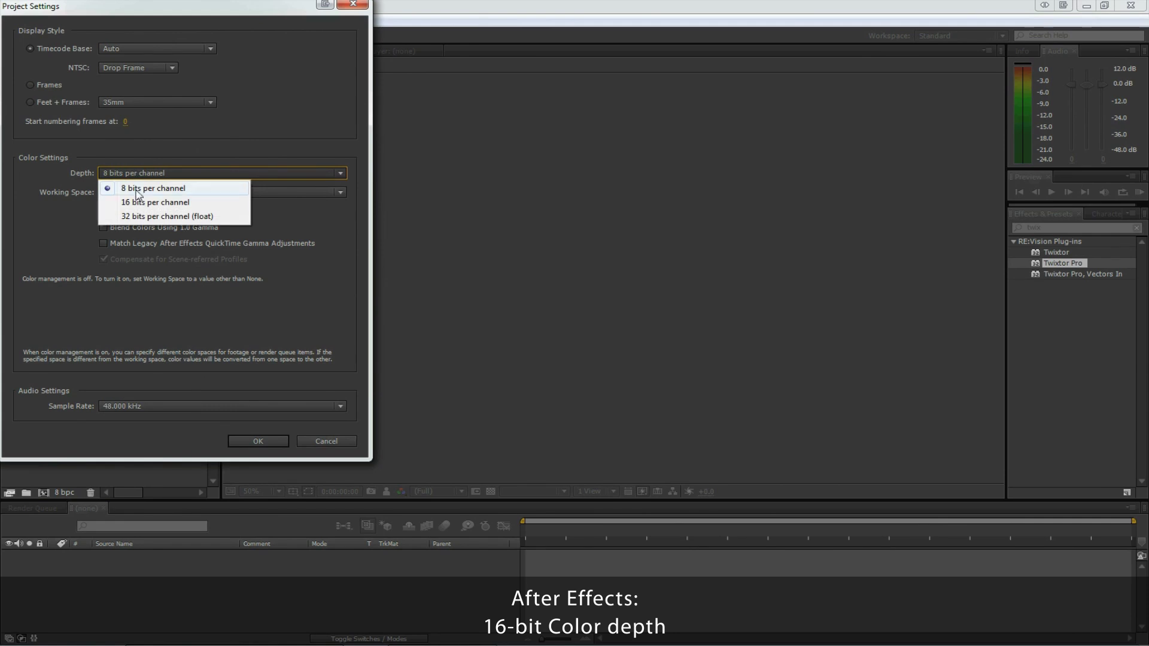
pyautogui.click(212, 204)
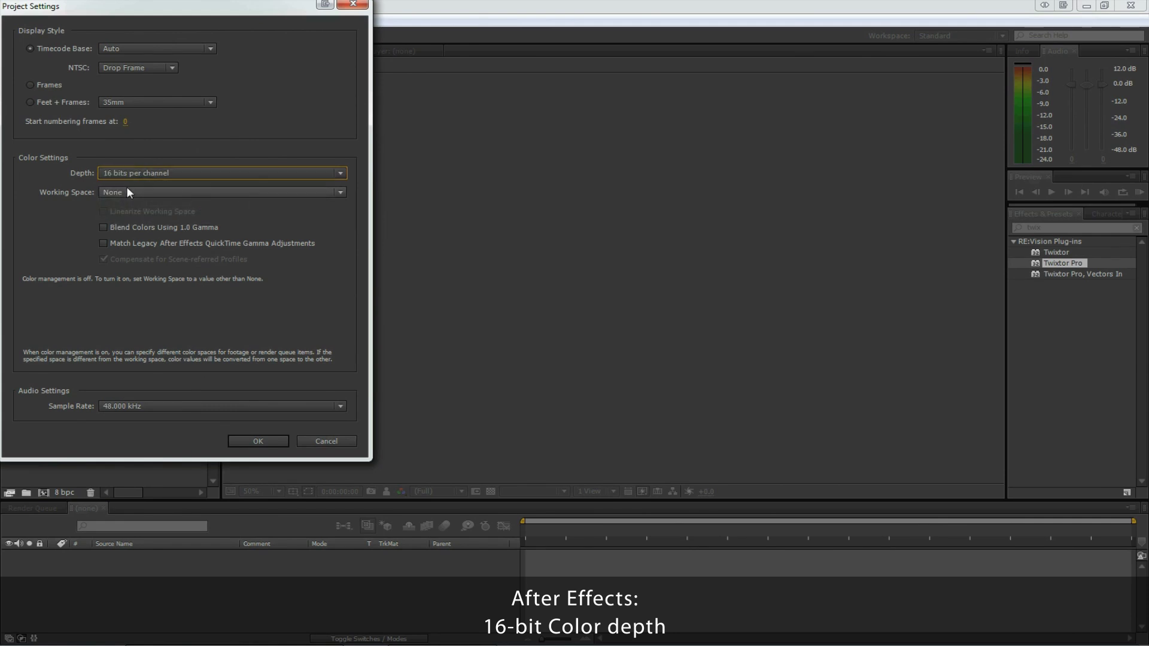
pyautogui.click(246, 441)
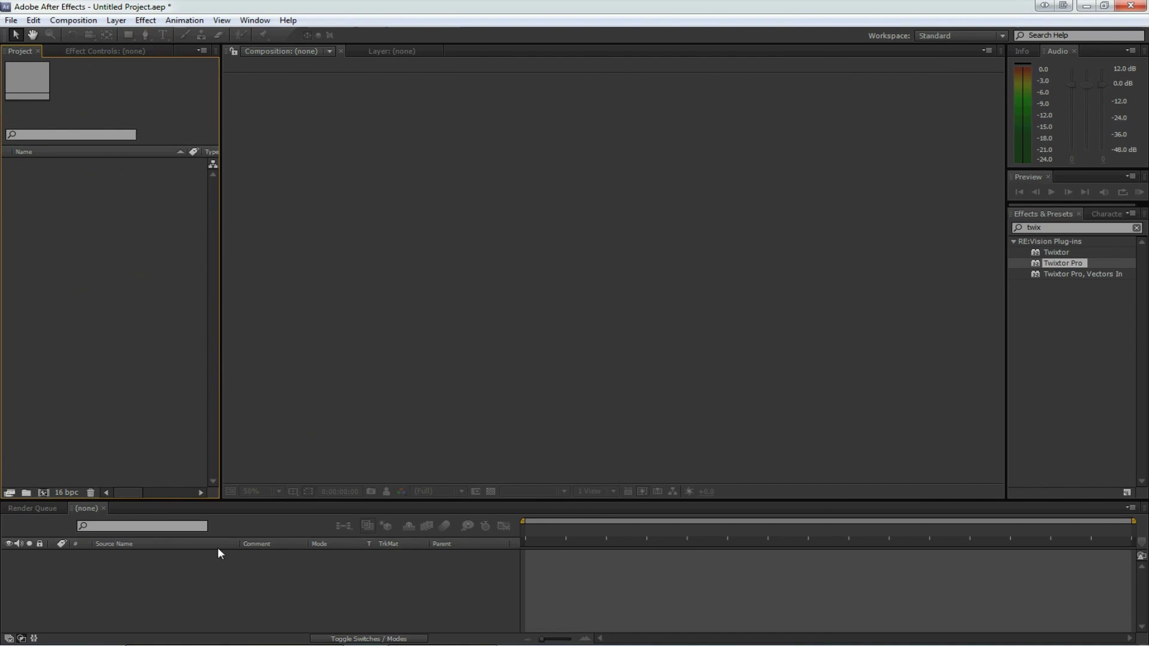
pyautogui.hotkey('alt', 'Tab')
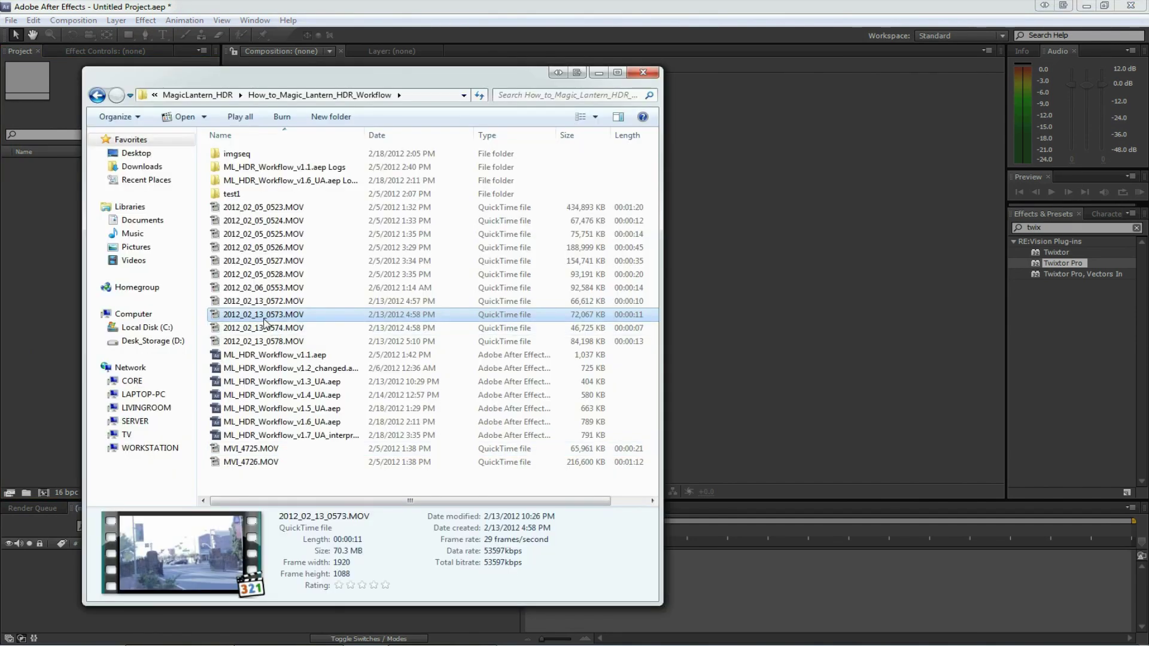
pyautogui.moveTo(263, 314); pyautogui.dragTo(49, 286)
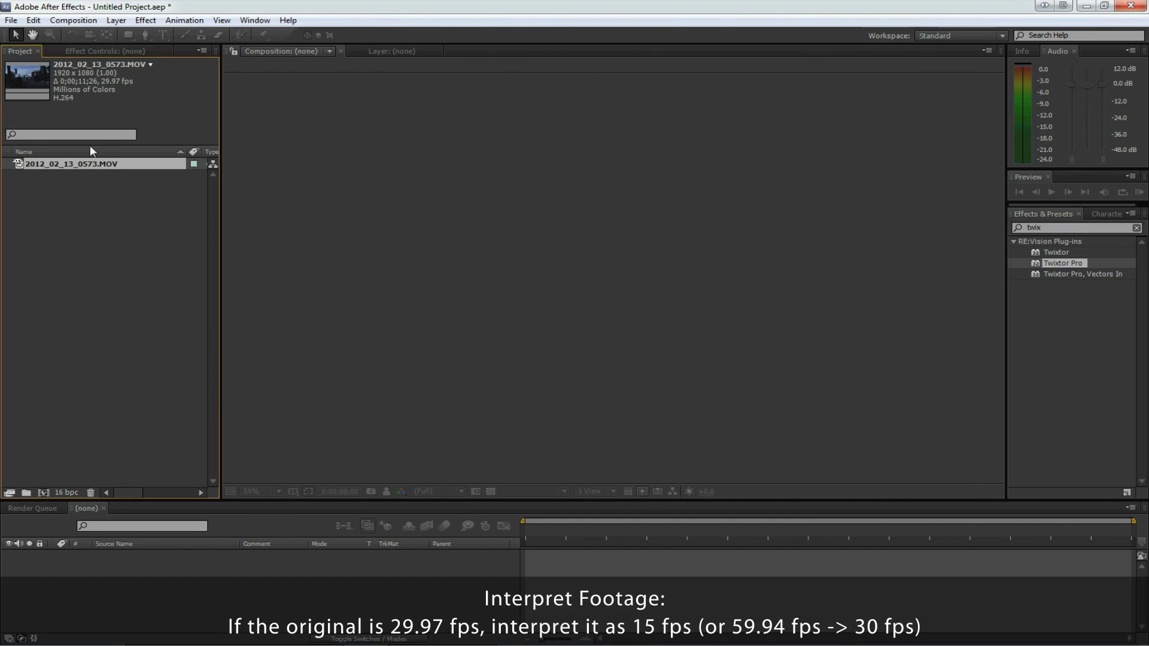
# - Conform 2012_02_13_0573.MOV to 15 fps, stretching its duration to 0:00:23:11
pyautogui.rightClick(85, 161)
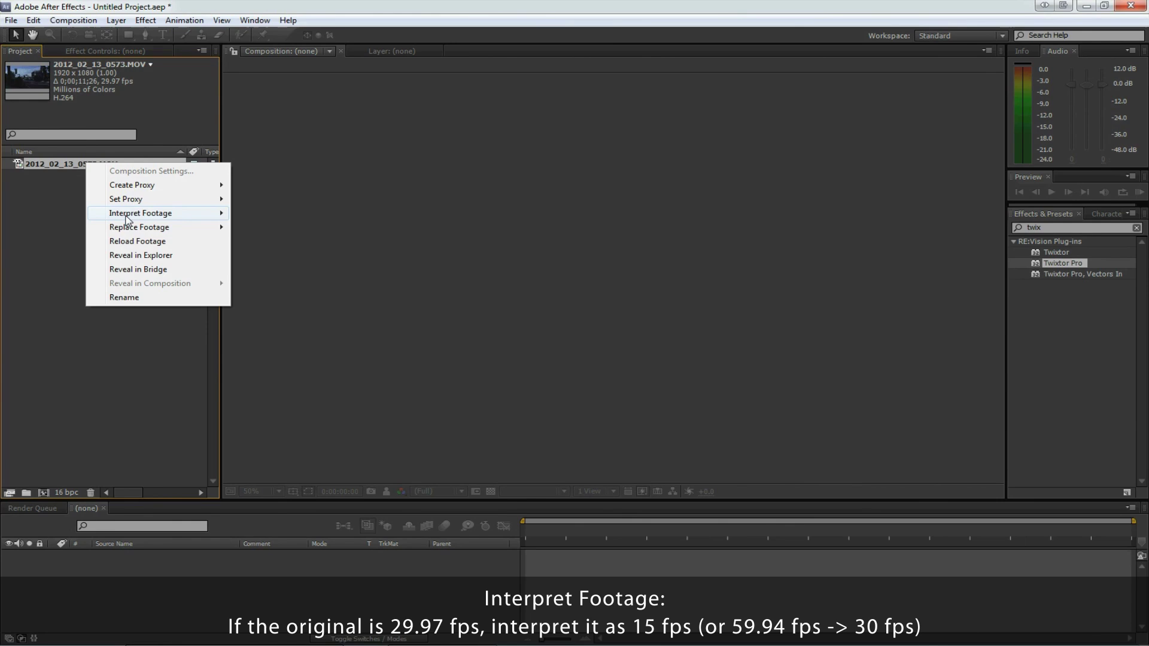
pyautogui.moveTo(127, 218)
pyautogui.click(263, 213)
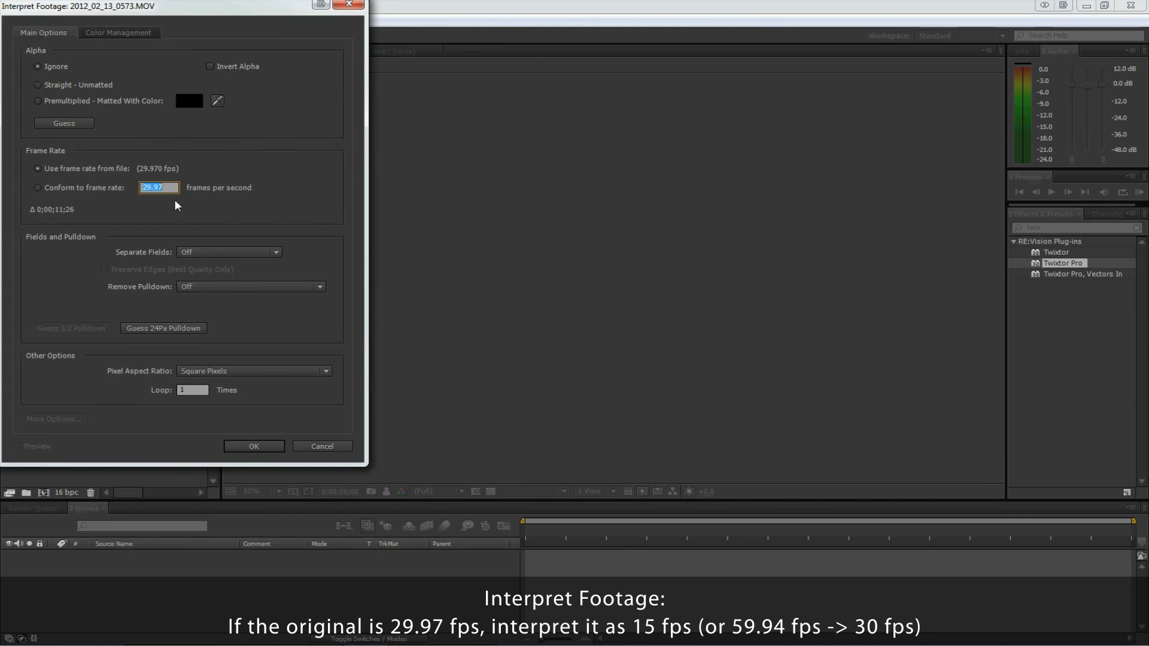
pyautogui.write('15')
pyautogui.click(254, 446)
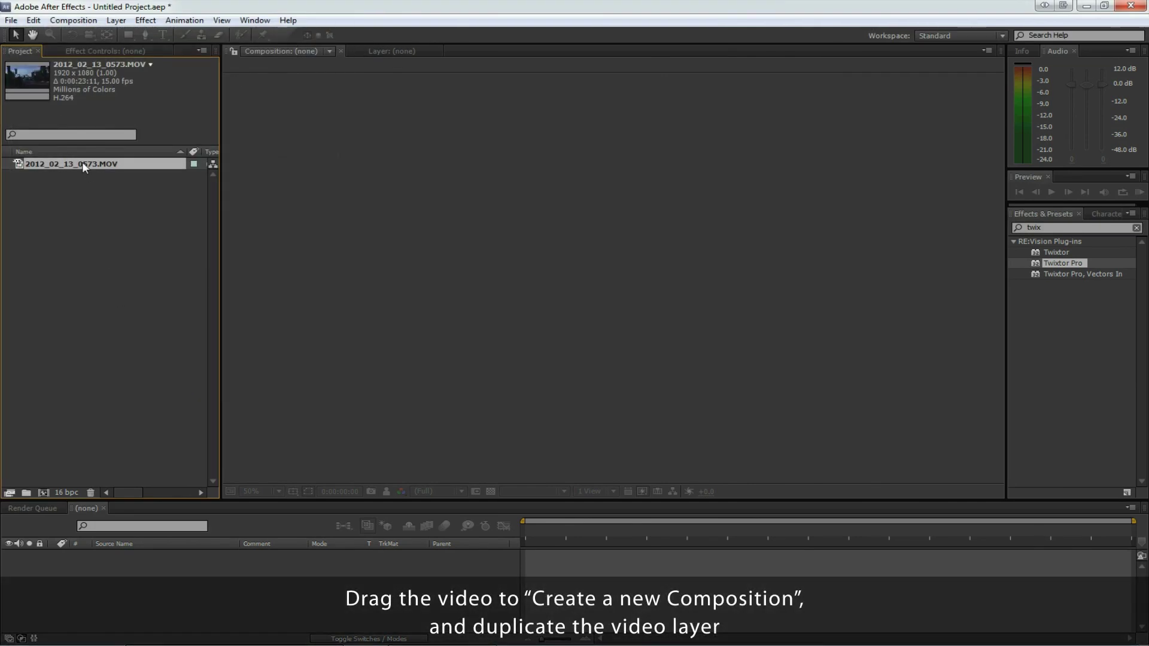
# - Create a new composition from the clip and duplicate its video layer
pyautogui.moveTo(81, 162); pyautogui.dragTo(48, 490)
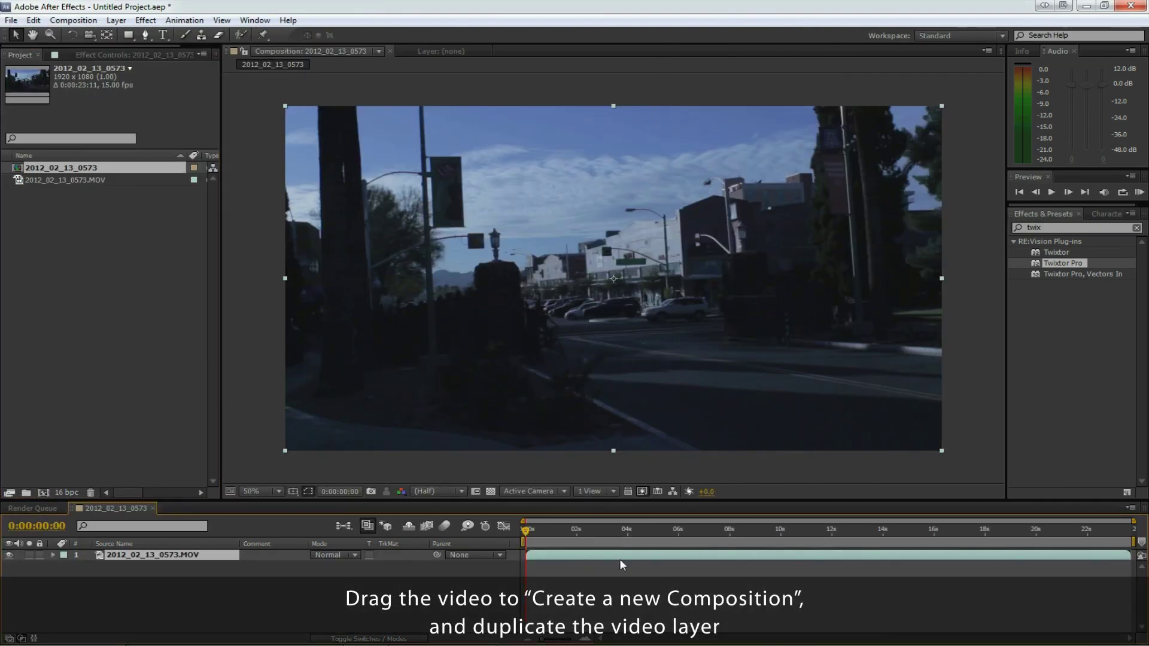
pyautogui.click(33, 19)
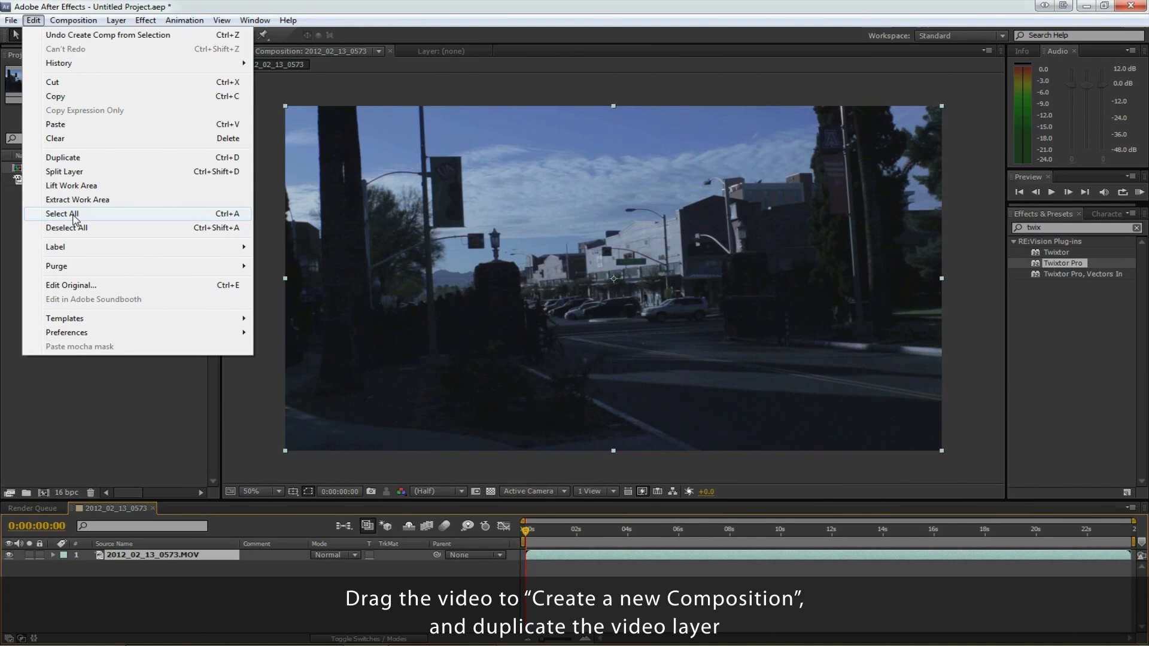
pyautogui.click(70, 160)
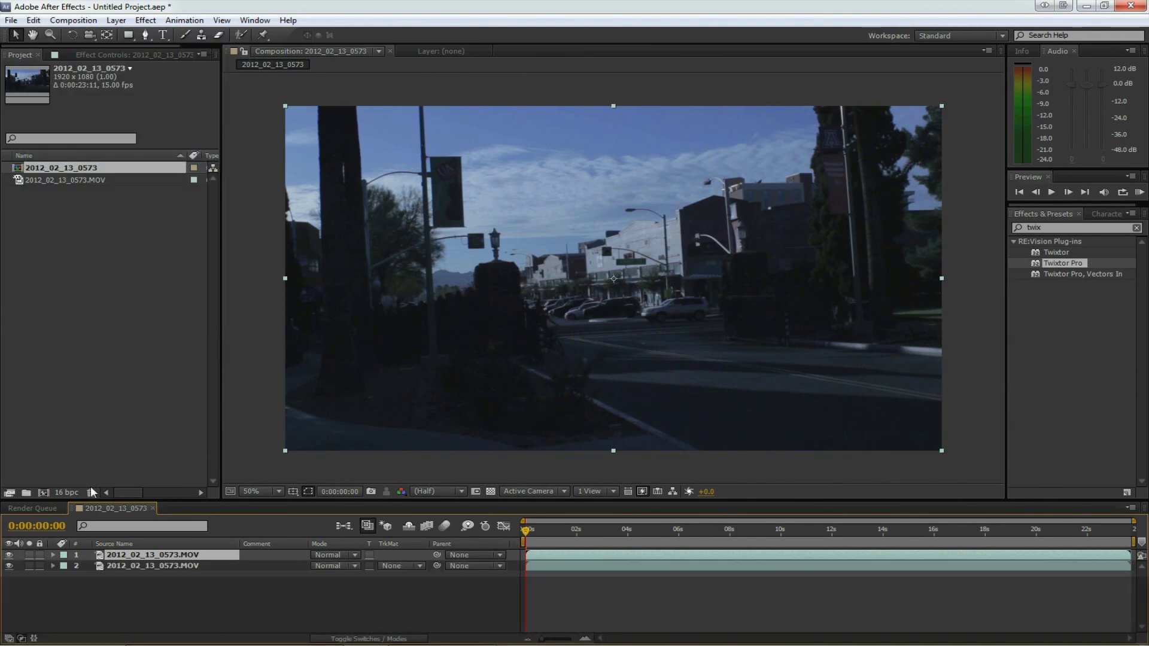
# - Rename layer 1 to 'dark' and layer 2 to 'light'
pyautogui.rightClick(137, 559)
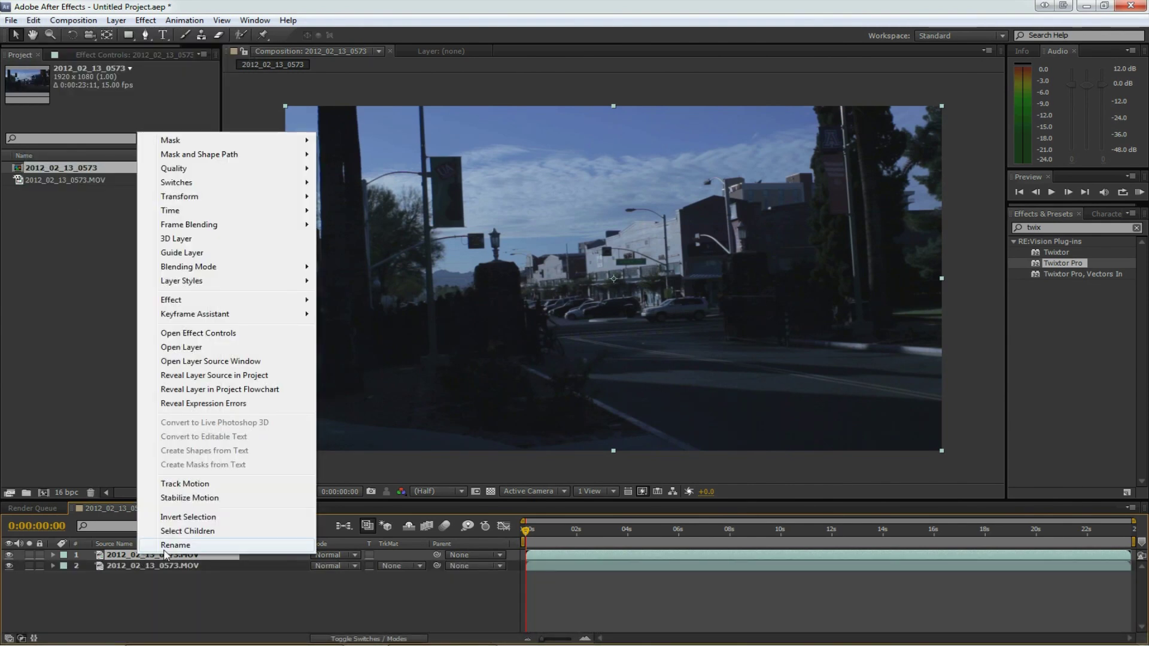
pyautogui.click(167, 557)
pyautogui.write('dark')
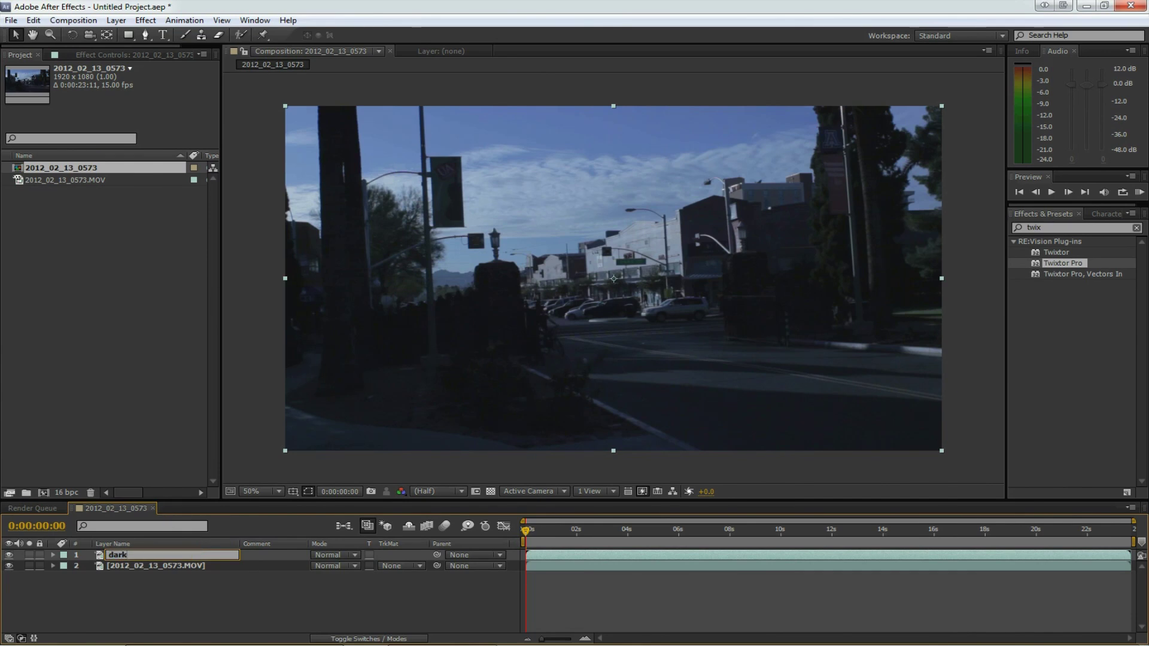
pyautogui.press('Return')
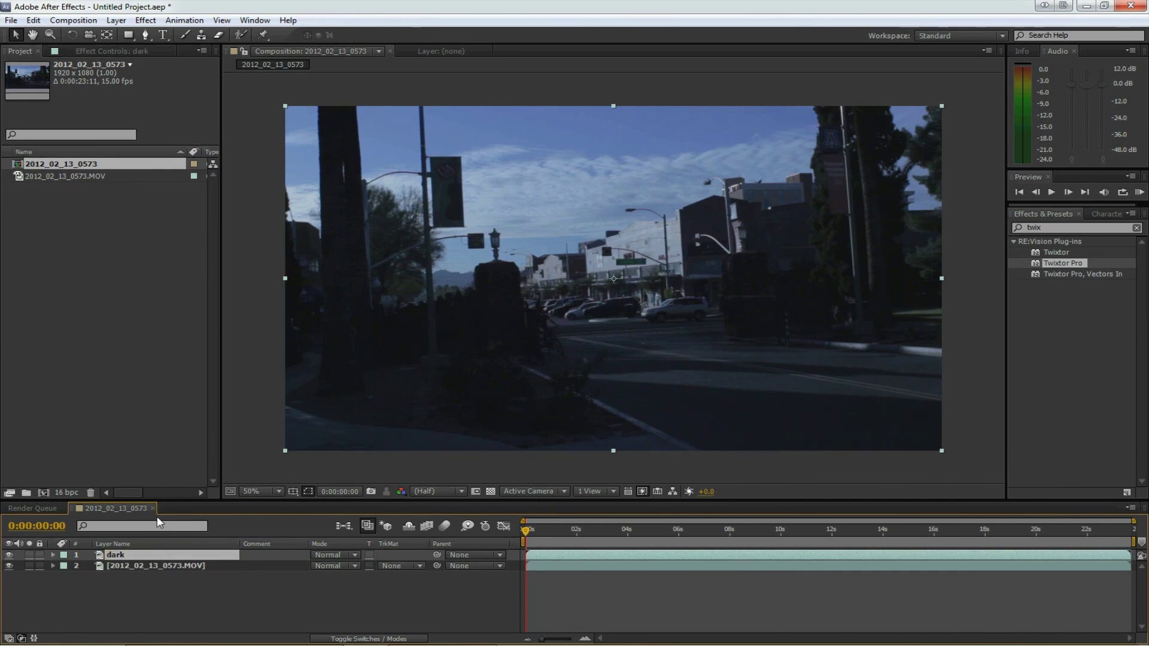
pyautogui.rightClick(142, 566)
pyautogui.click(180, 569)
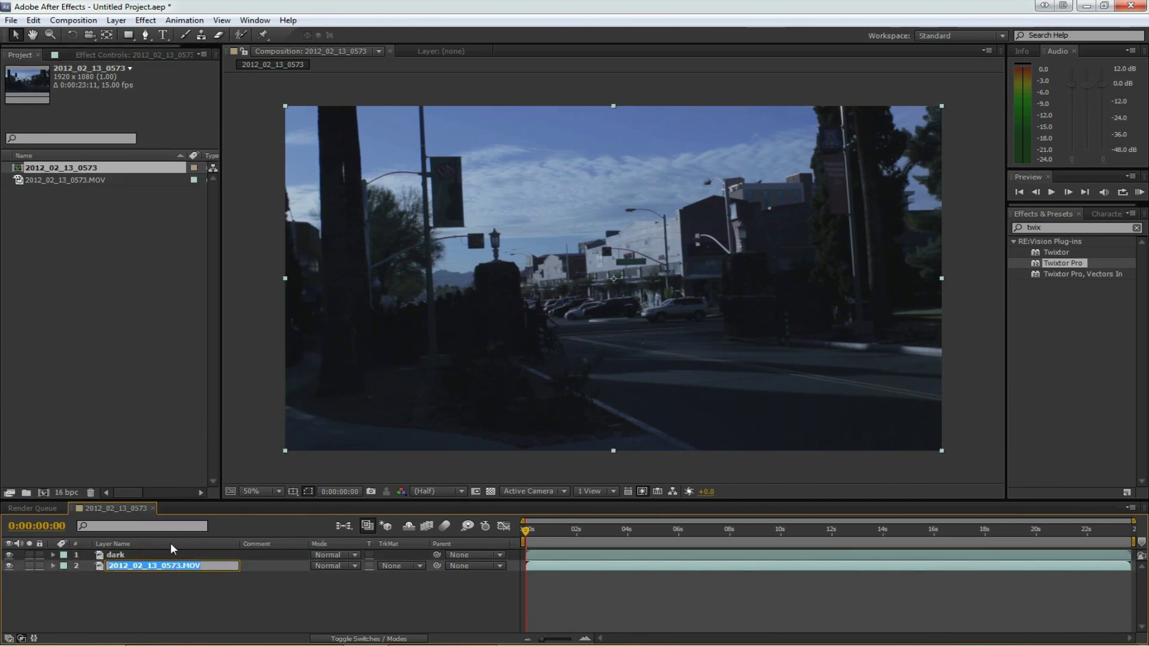
pyautogui.write('light')
pyautogui.press('Return')
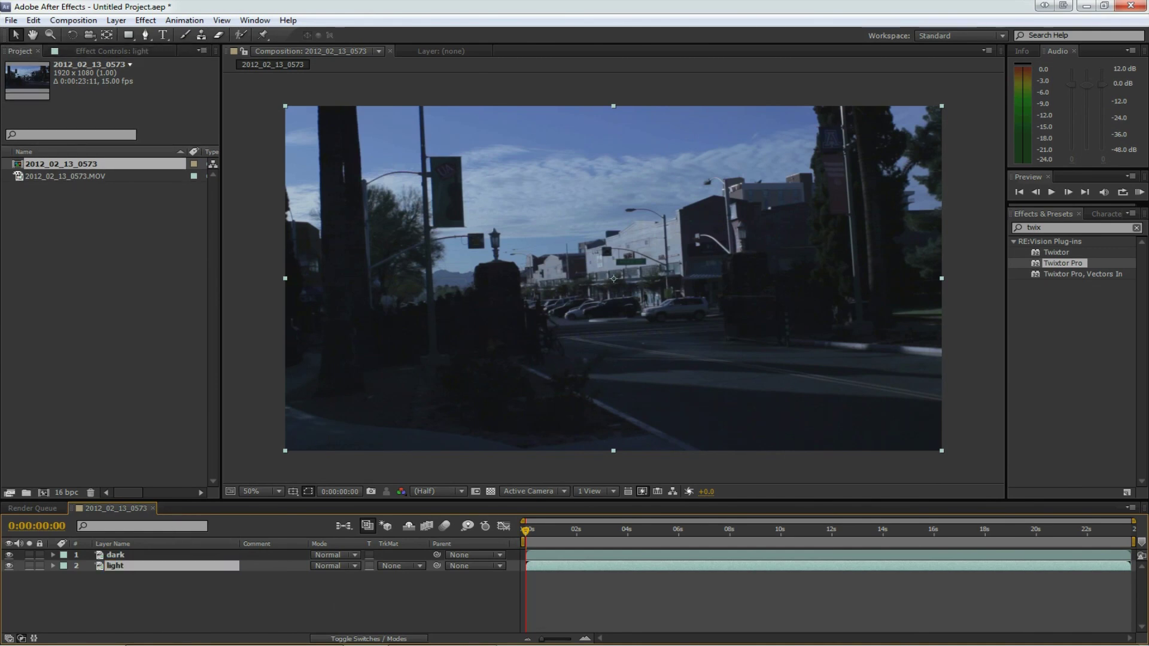
# - Zoom the timeline to single frames and trim the light layer to start one frame later
pyautogui.click(584, 638)
pyautogui.click(584, 639)
pyautogui.click(584, 638)
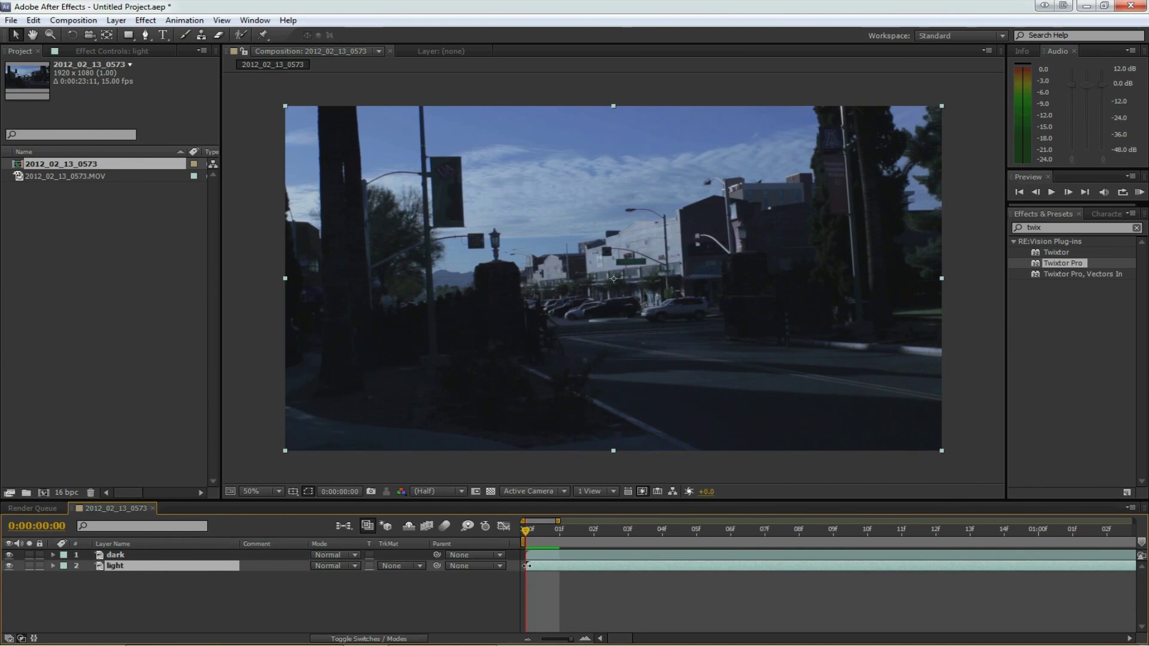
pyautogui.moveTo(526, 566); pyautogui.dragTo(561, 566)
pyautogui.moveTo(530, 538); pyautogui.dragTo(562, 538)
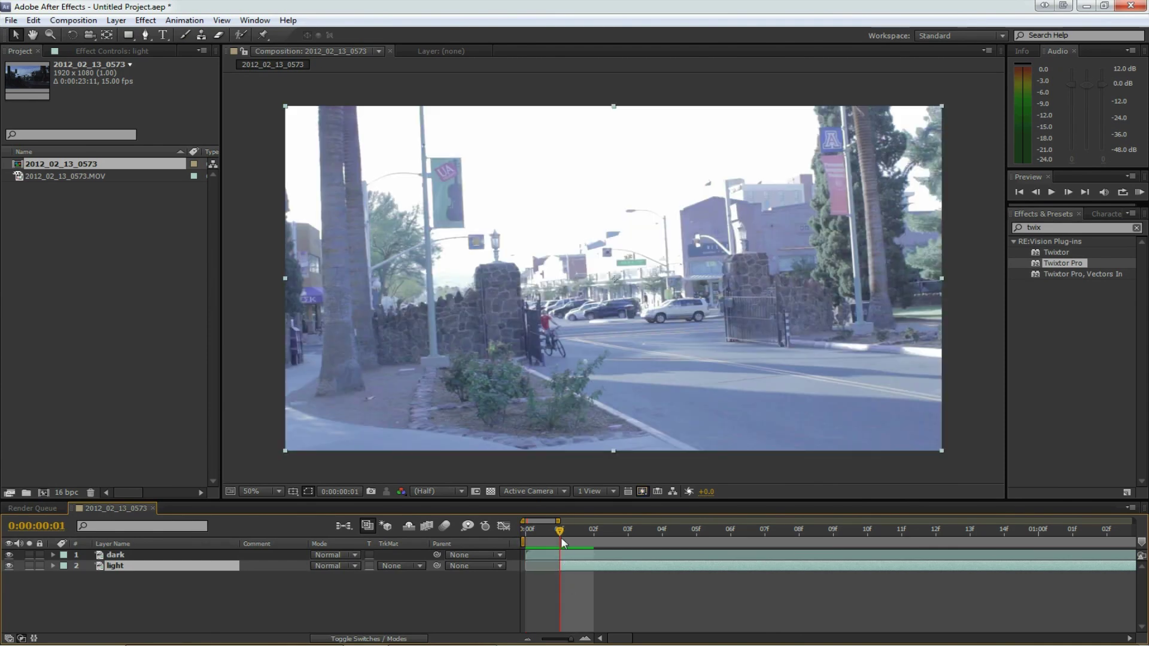
pyautogui.hotkey('alt', '[')
pyautogui.press('Home')
pyautogui.keyDown('shift'); pyautogui.click(598, 555); pyautogui.keyUp('shift')
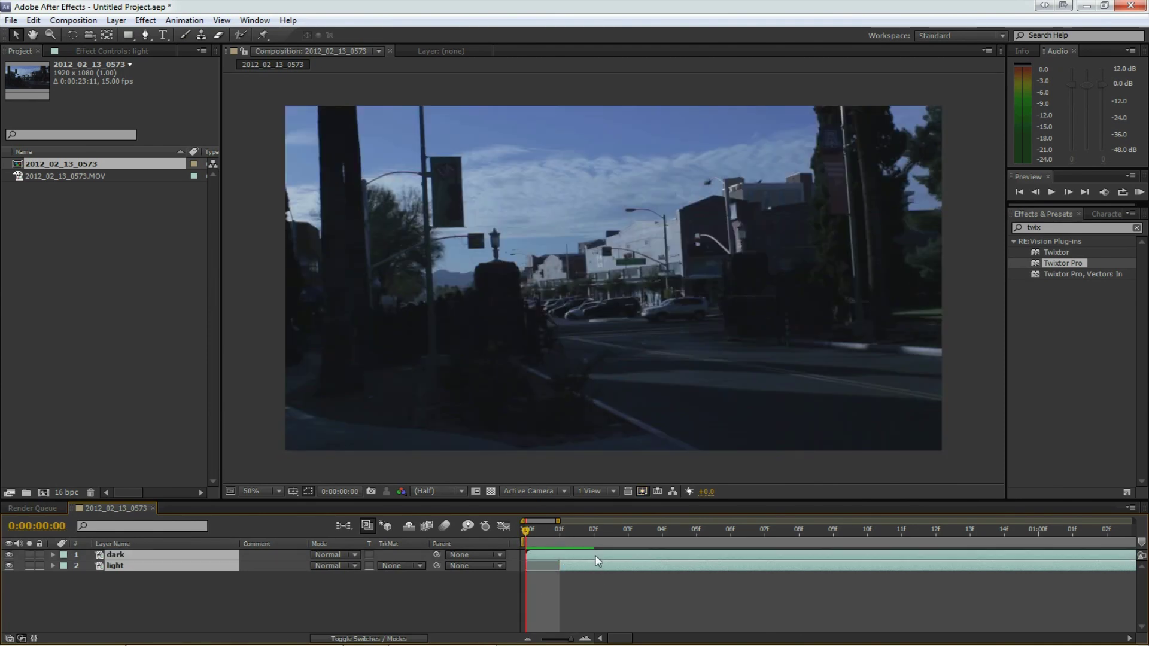
# - Time-stretch the selected layers with a stretch factor of 5
pyautogui.rightClick(598, 554)
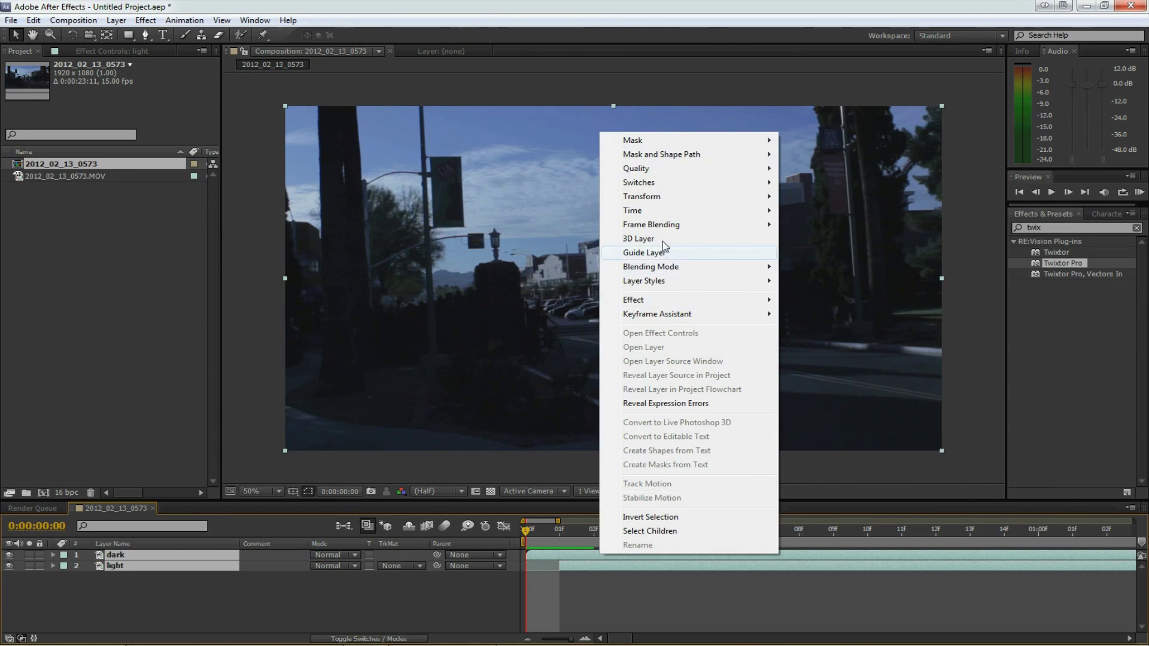
pyautogui.moveTo(667, 213)
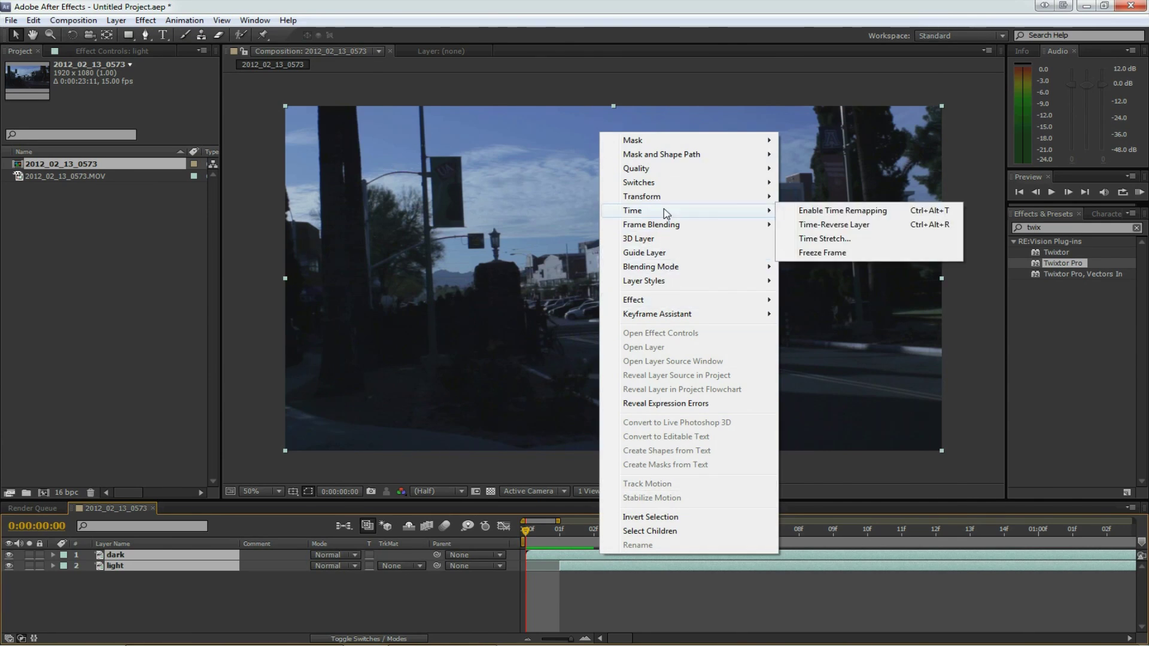
pyautogui.click(818, 239)
pyautogui.write('50')
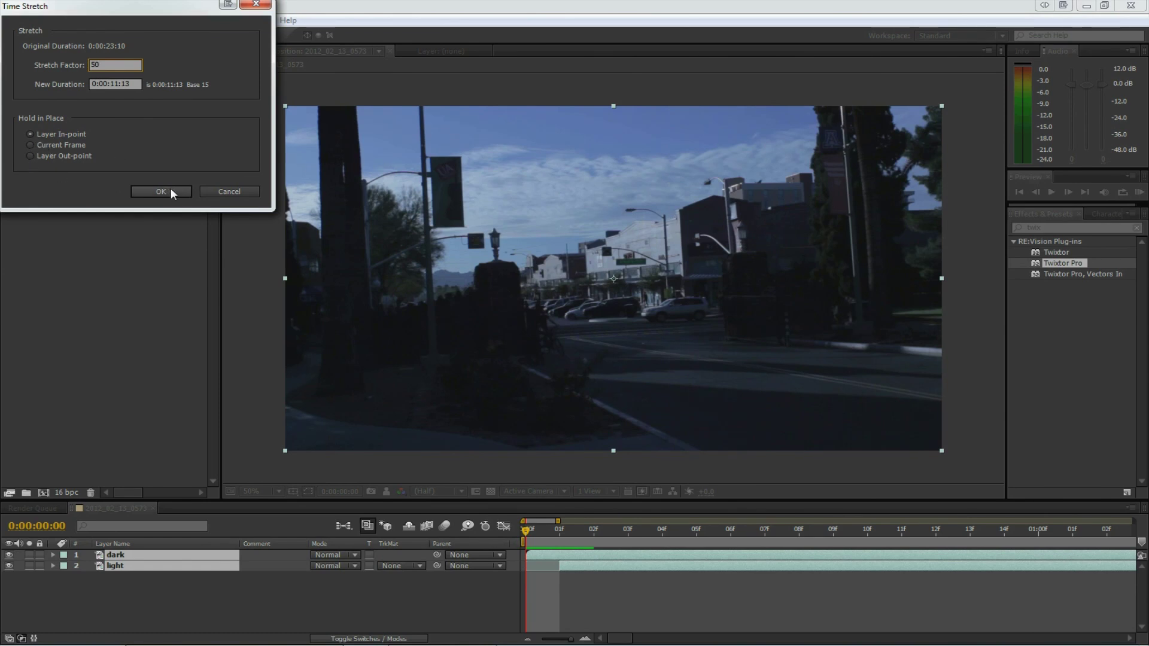
pyautogui.click(171, 188)
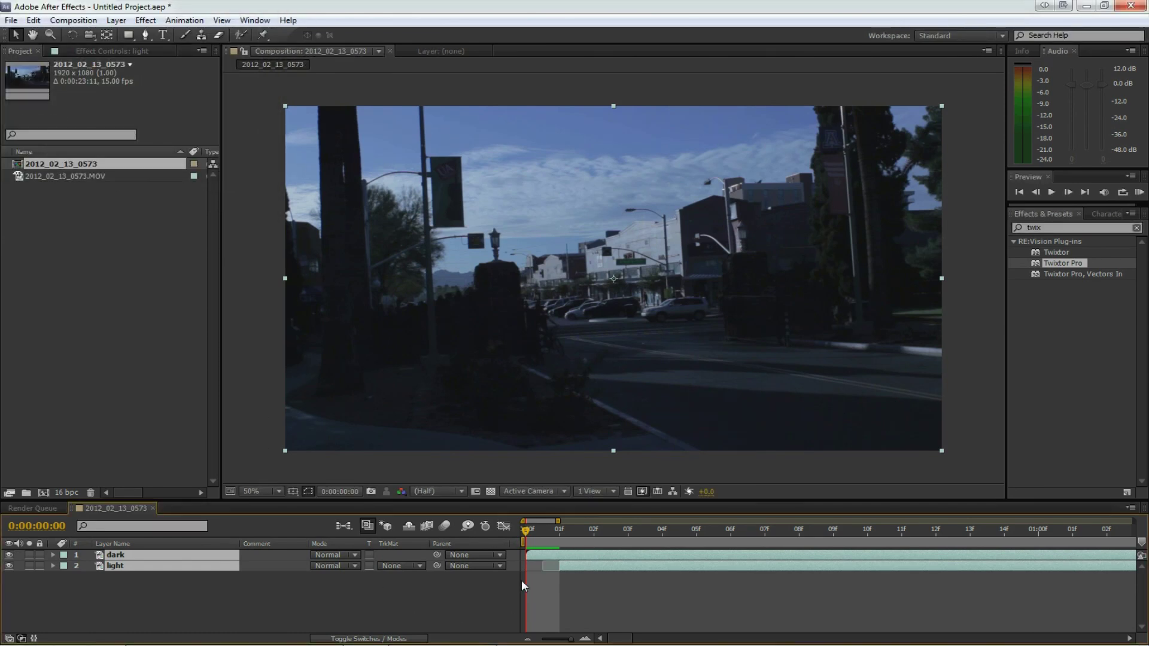
# - Hide the dark layer, then scrub and preview the composition to check the bright footage
pyautogui.moveTo(561, 531); pyautogui.dragTo(611, 537)
pyautogui.press('pagedown')
pyautogui.click(134, 608)
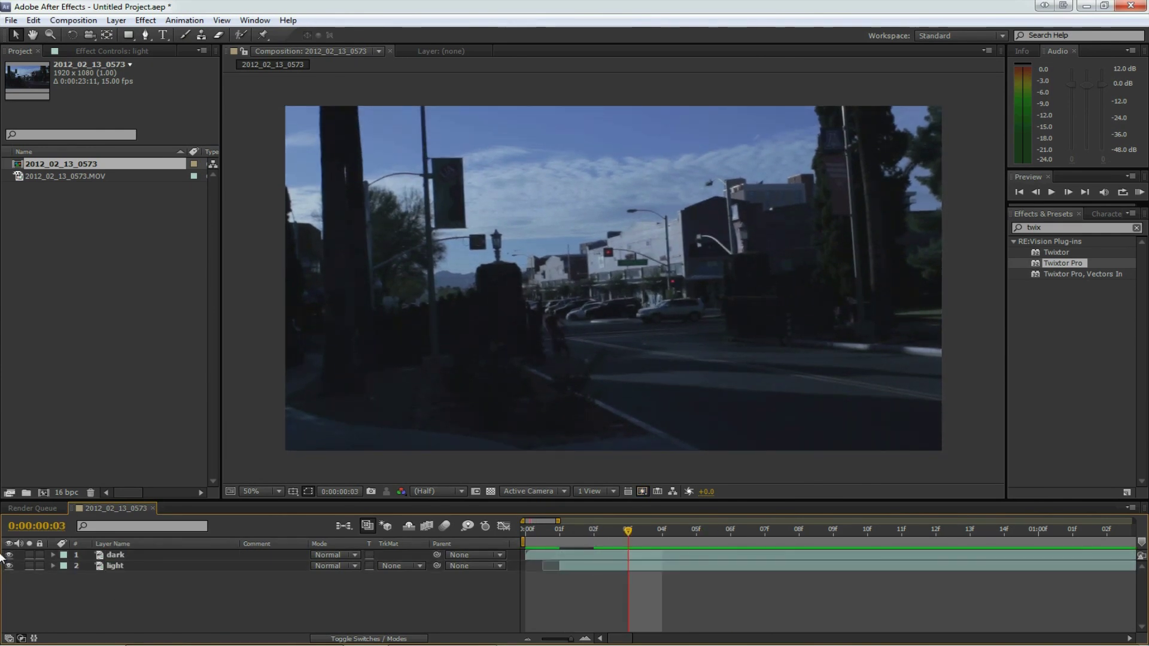
pyautogui.click(9, 555)
pyautogui.moveTo(609, 531); pyautogui.dragTo(576, 529)
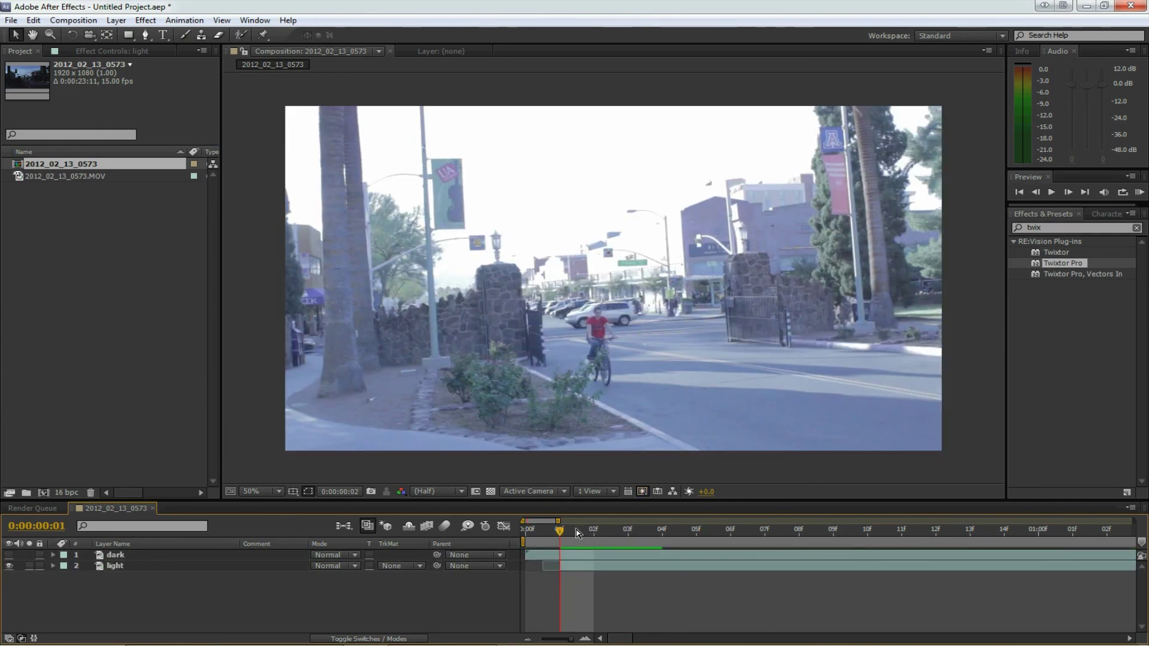
pyautogui.press('space')
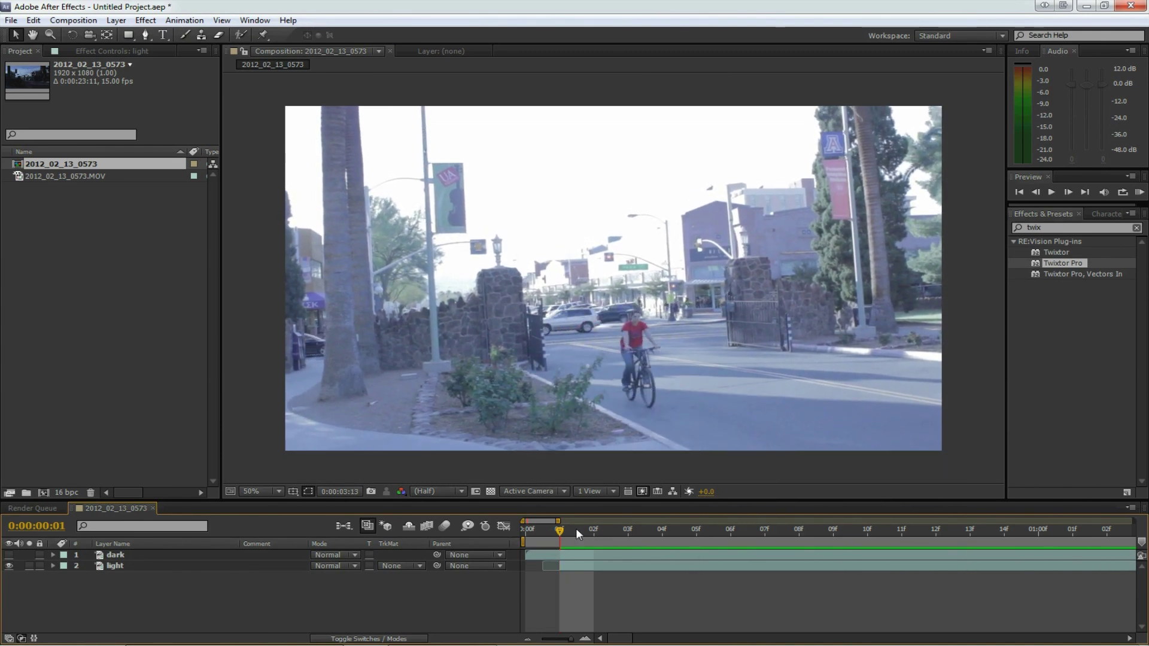
pyautogui.click(115, 555)
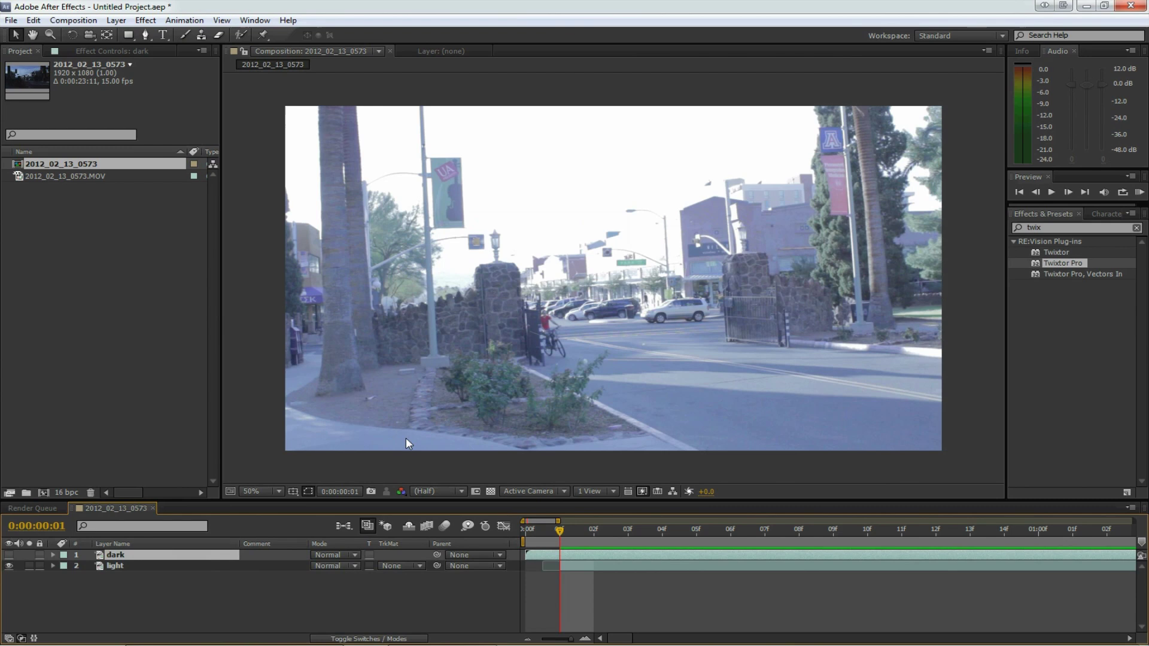
# - Show the dark layer, duplicate it as dark 2, and make dark 2 its Luma Matte
pyautogui.click(8, 555)
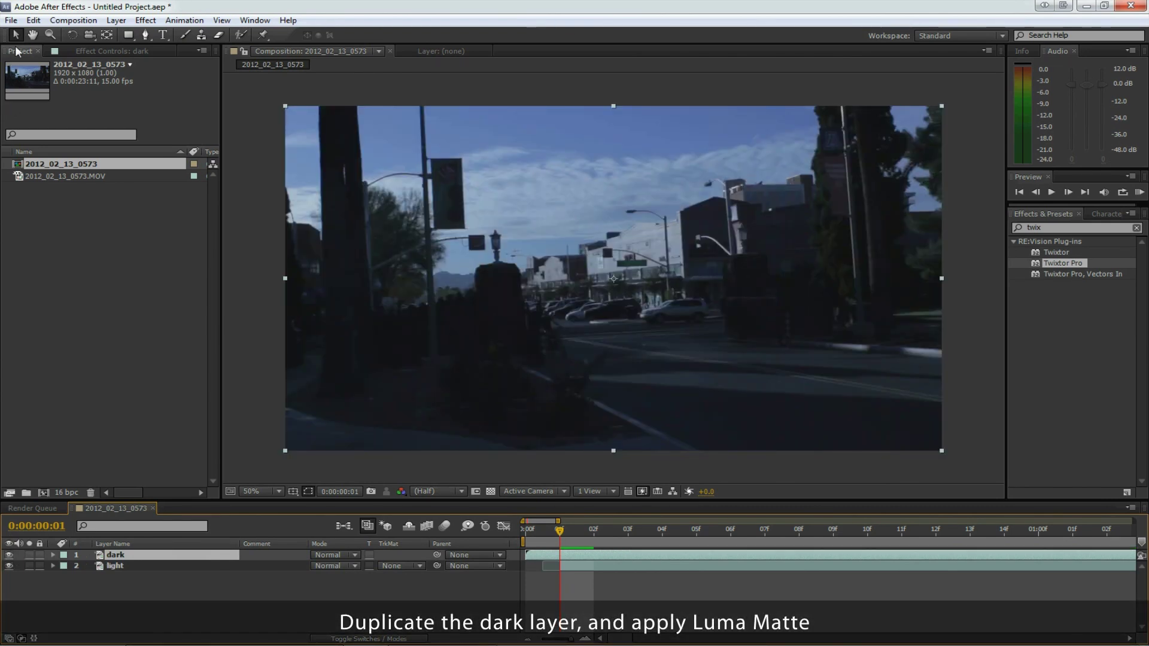
pyautogui.click(33, 20)
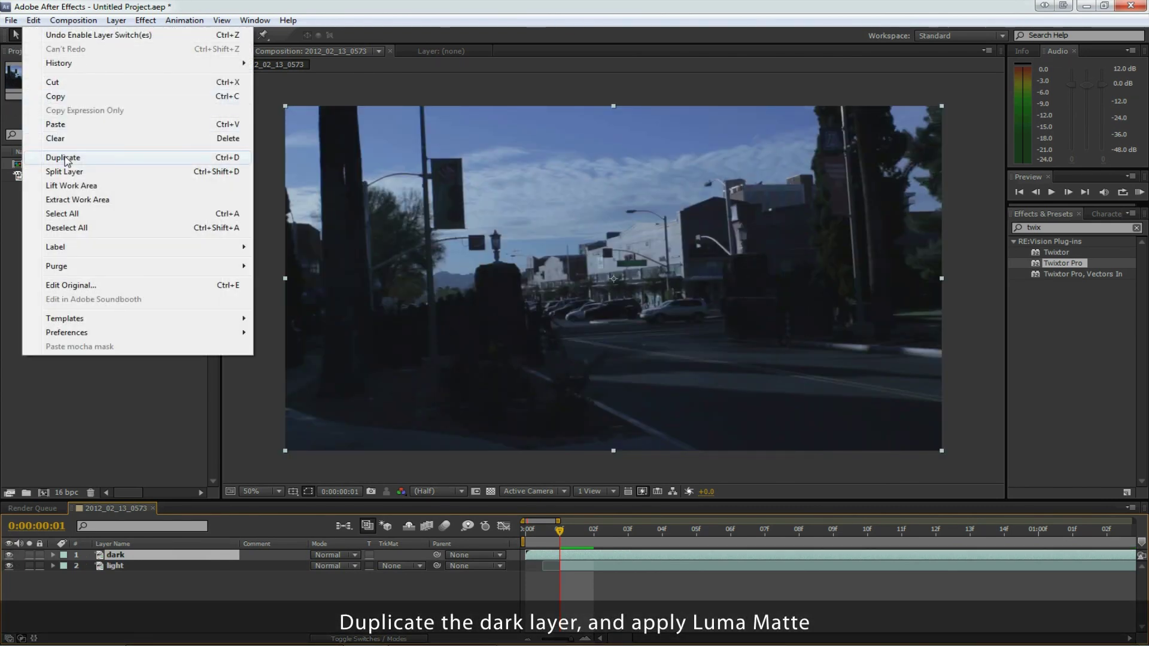
pyautogui.click(63, 157)
pyautogui.click(115, 567)
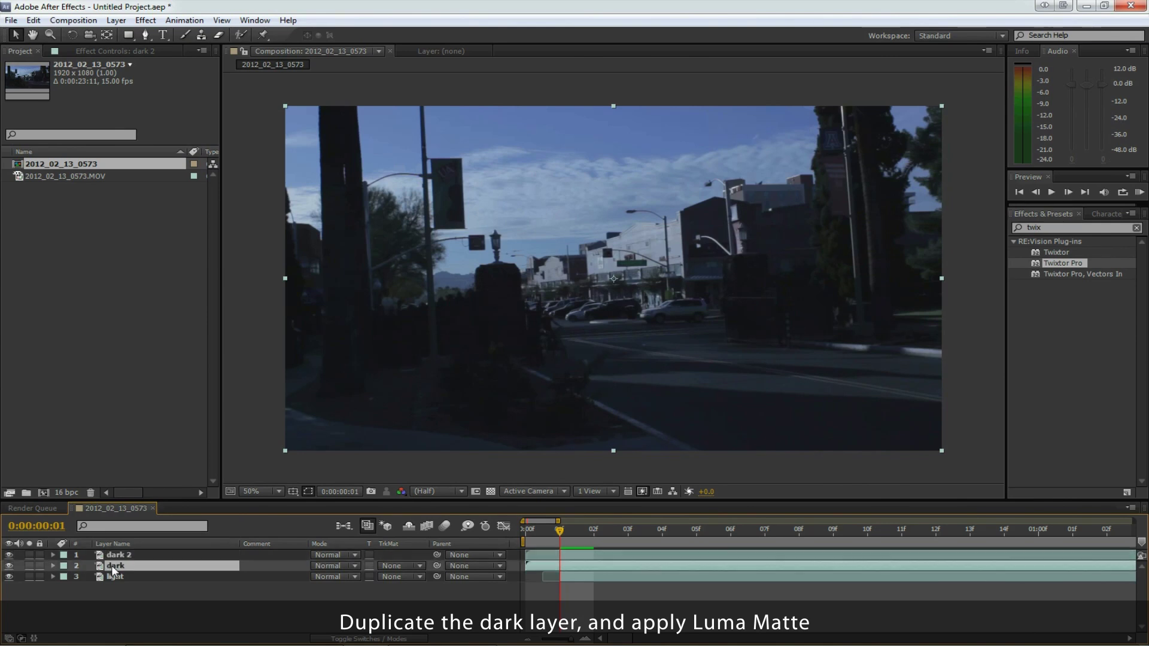
pyautogui.click(397, 565)
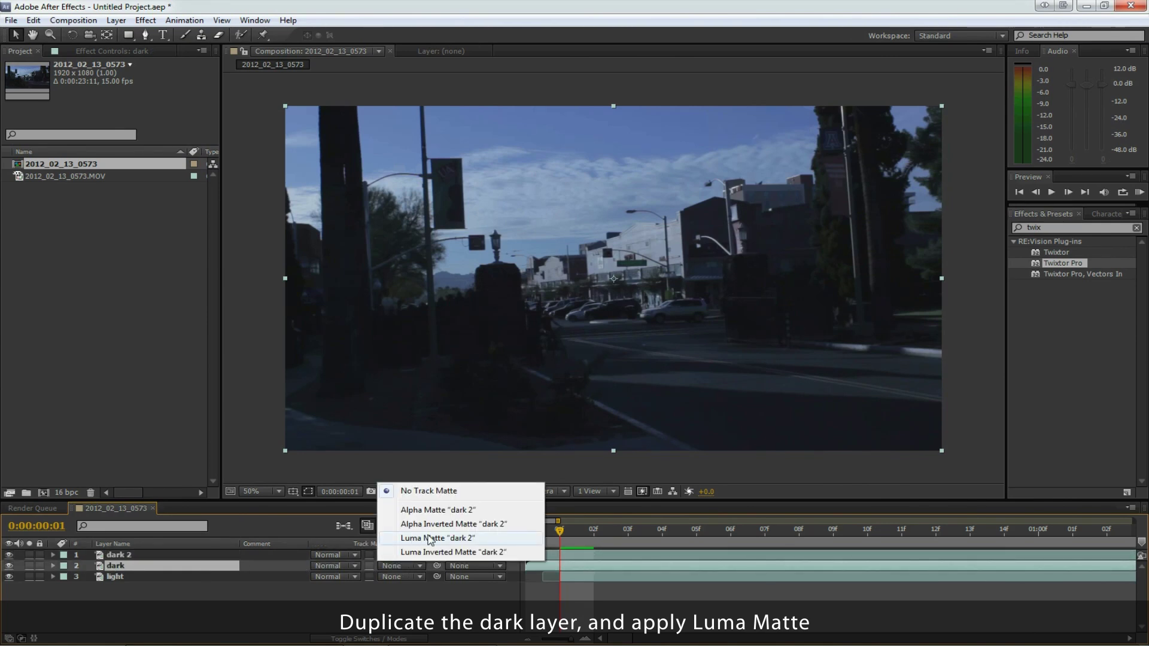
pyautogui.click(486, 537)
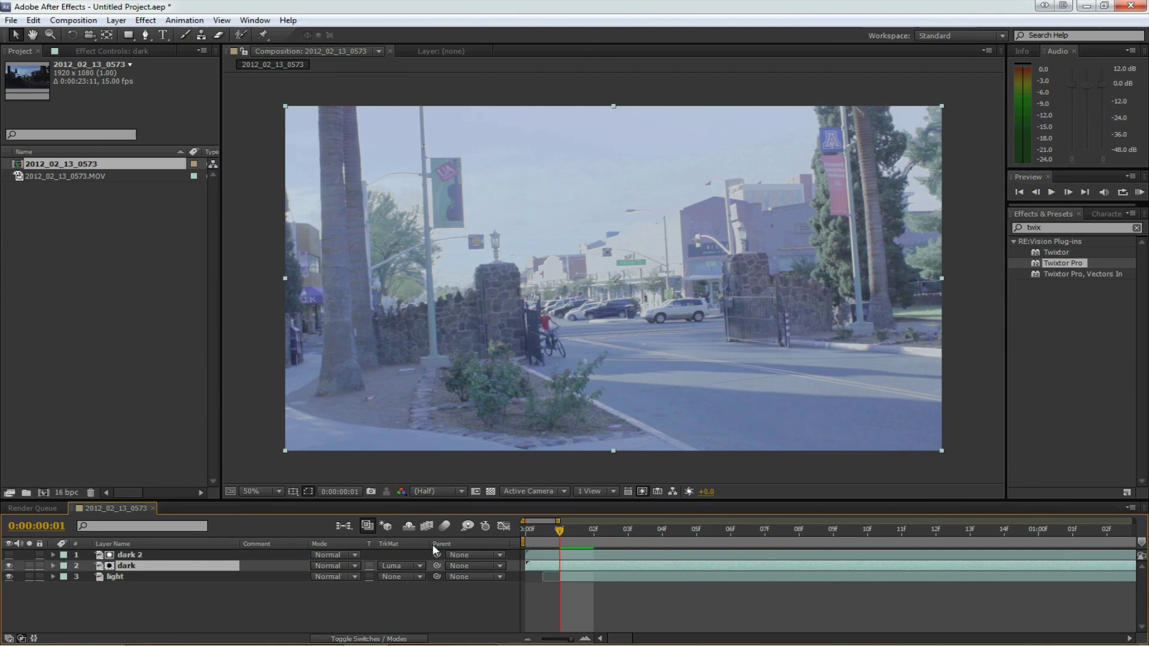
# - Make dark 2 visible again and lower its opacity to 55%
pyautogui.click(124, 556)
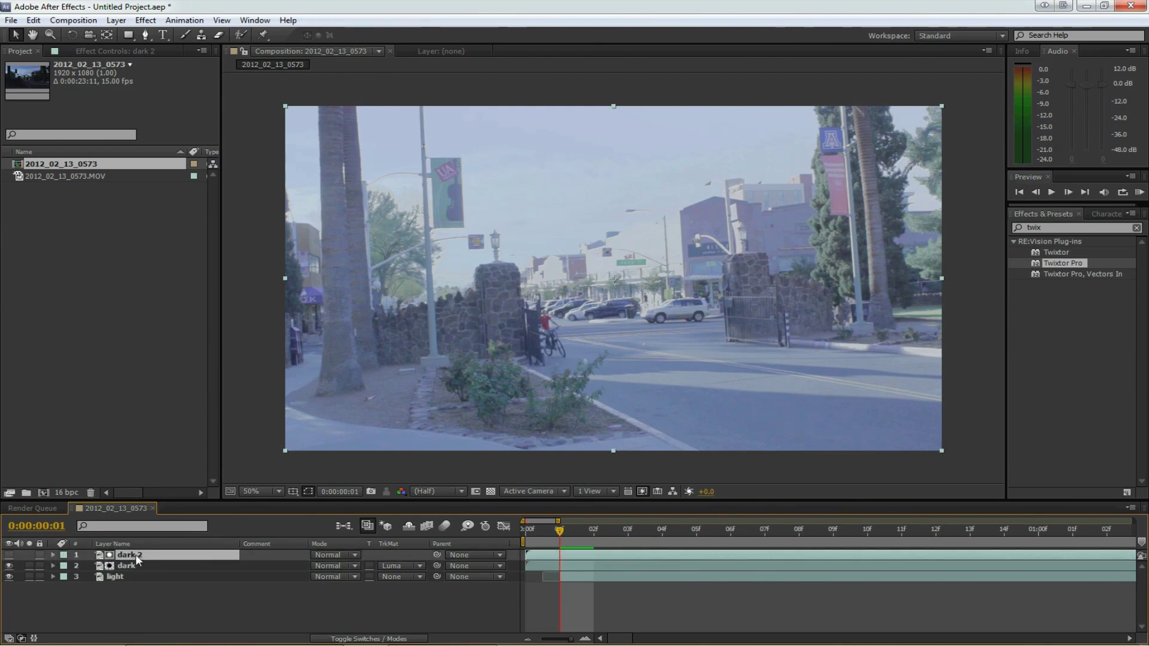
pyautogui.press('t')
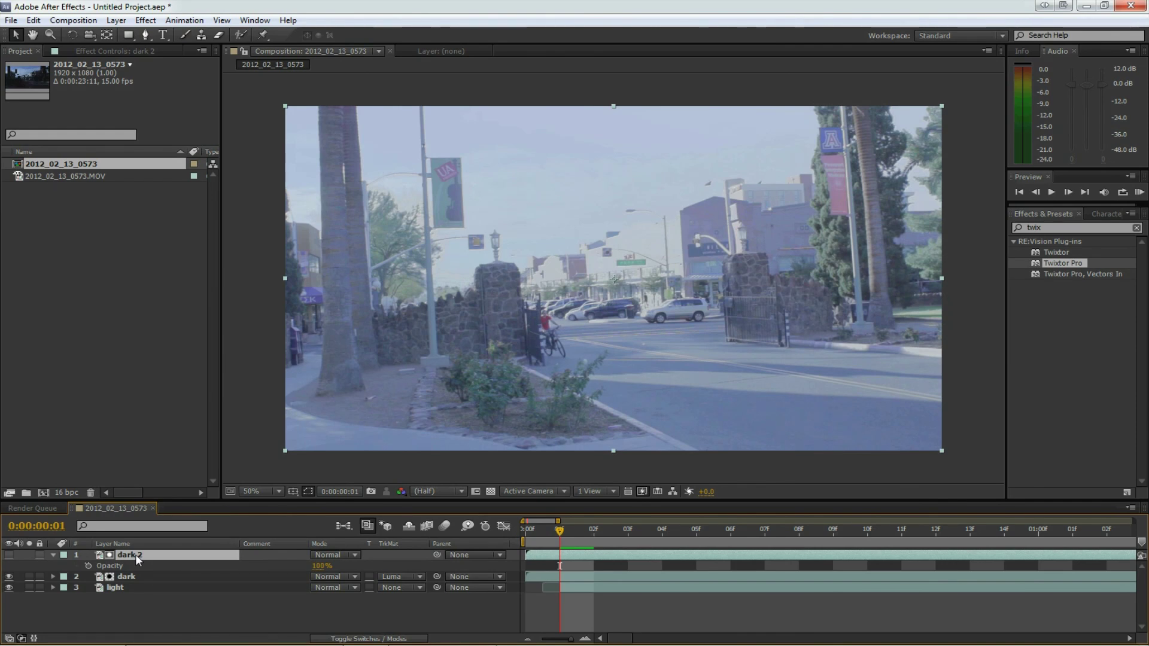
pyautogui.click(9, 555)
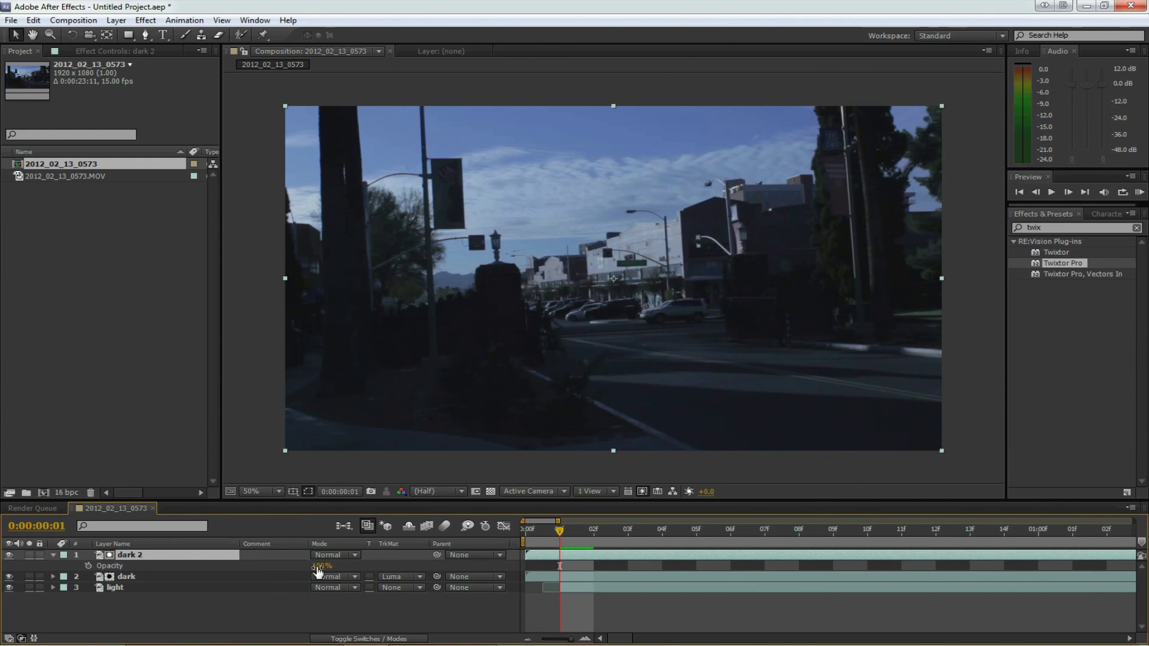
pyautogui.moveTo(318, 566)
pyautogui.mouseDown()
pyautogui.moveTo(297, 575)
pyautogui.moveTo(302, 566)
pyautogui.mouseUp()
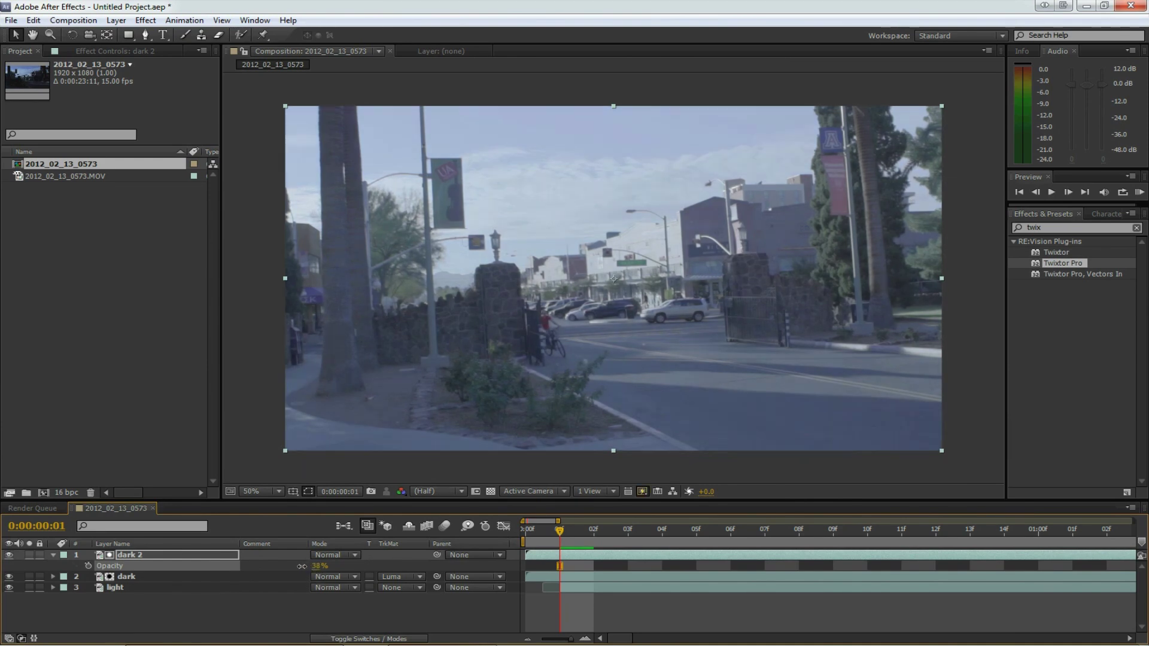
pyautogui.hotkey('ctrl', 'z')
pyautogui.moveTo(828, 531); pyautogui.dragTo(728, 541)
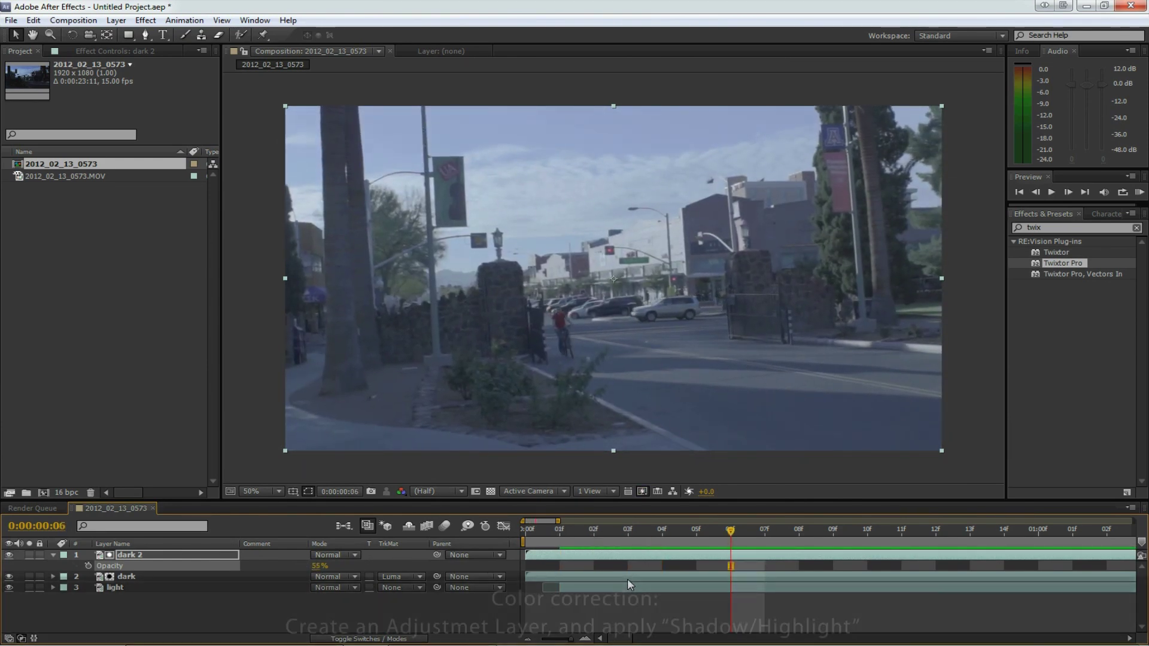
# - Add a new adjustment layer at the top of the layer stack
pyautogui.click(116, 20)
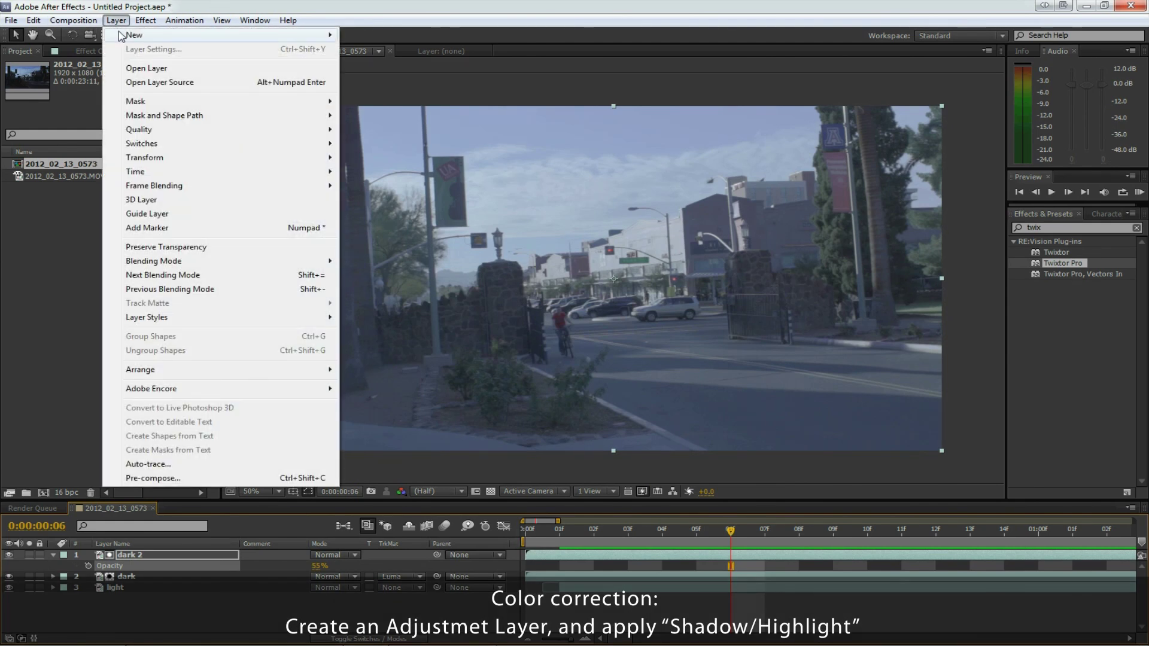
pyautogui.moveTo(123, 36)
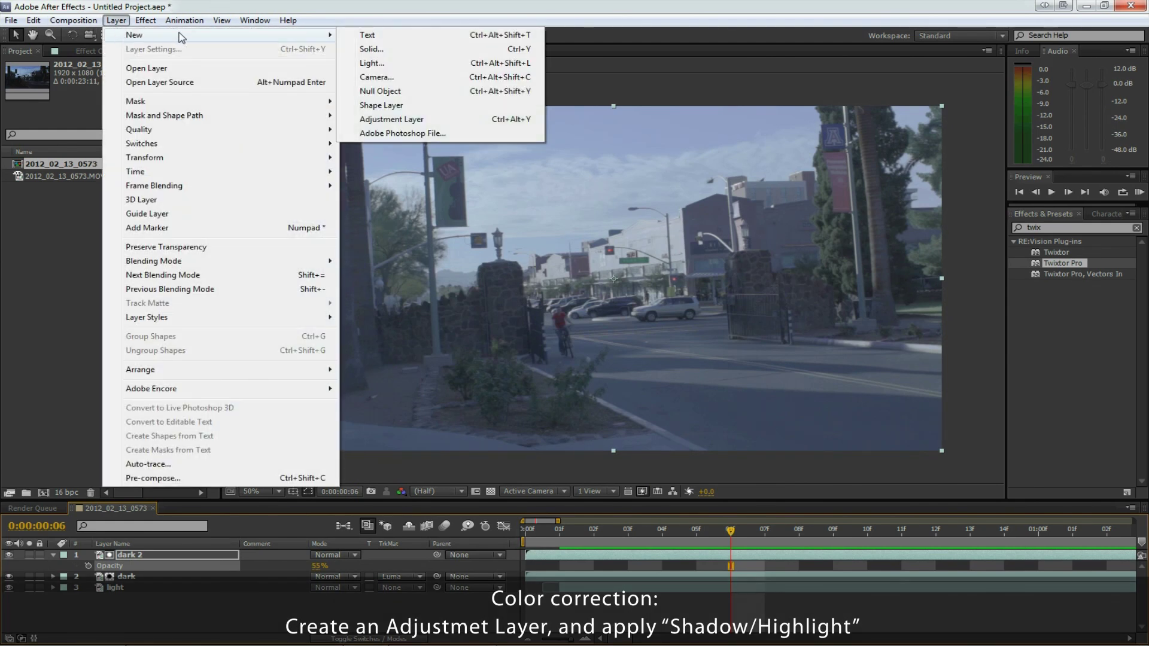
pyautogui.click(439, 122)
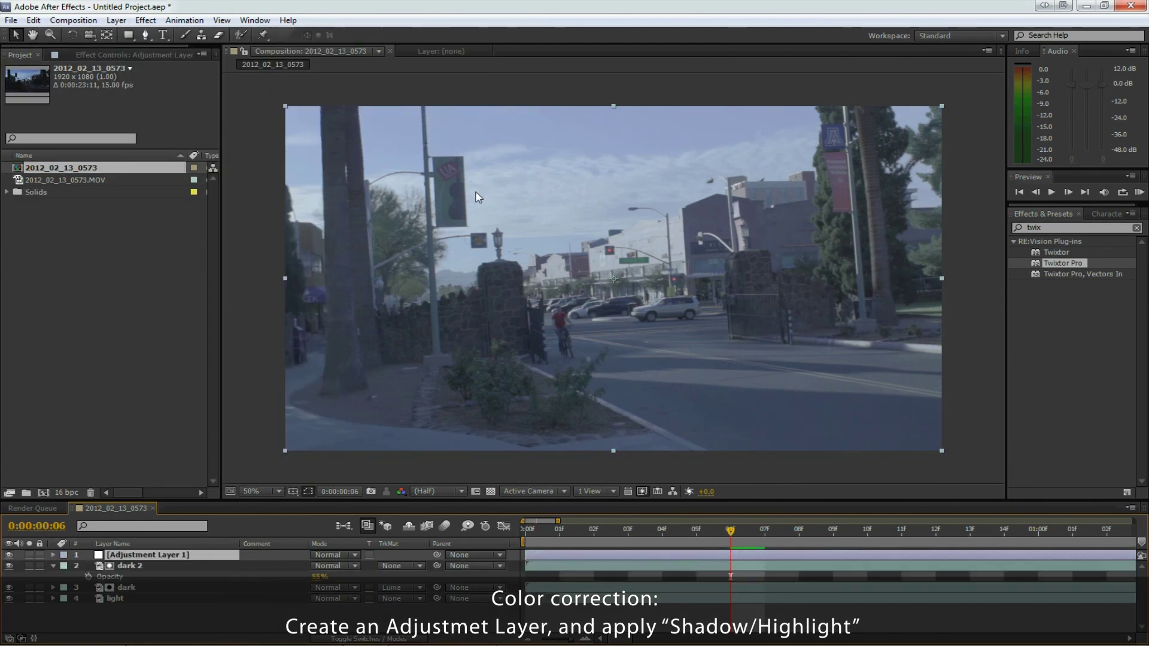
# - Search effects for 'shadow' and apply Shadow/Highlight to the adjustment layer
pyautogui.click(1136, 228)
pyautogui.click(1065, 231)
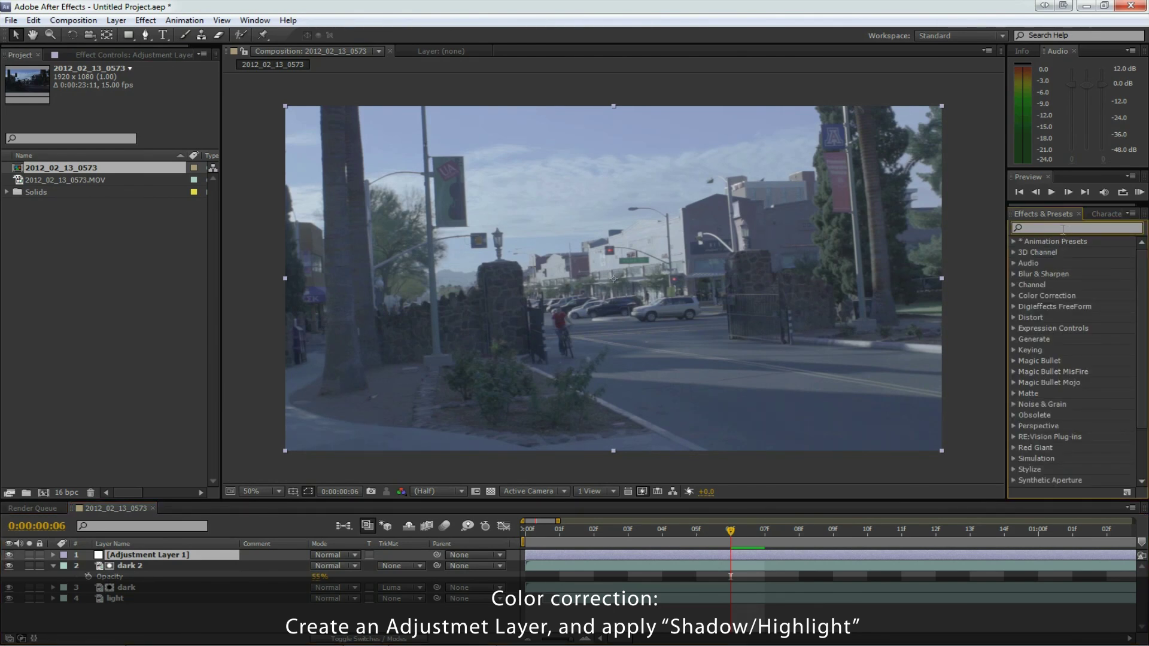
pyautogui.write('shadow')
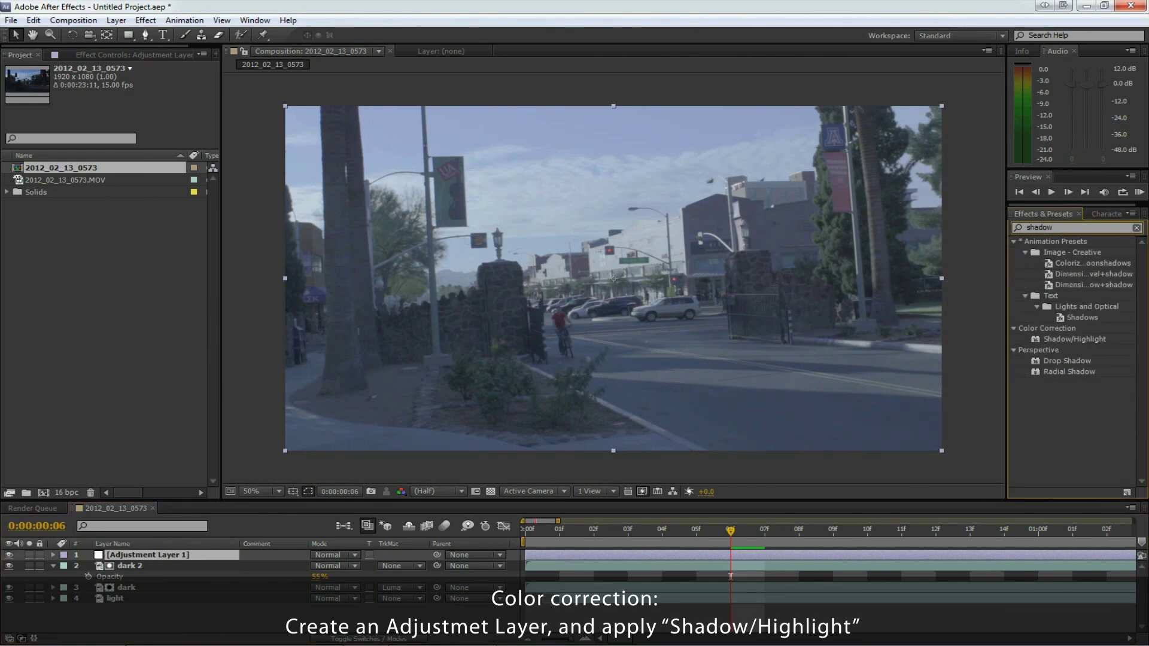
pyautogui.click(1071, 339)
pyautogui.doubleClick(1079, 338)
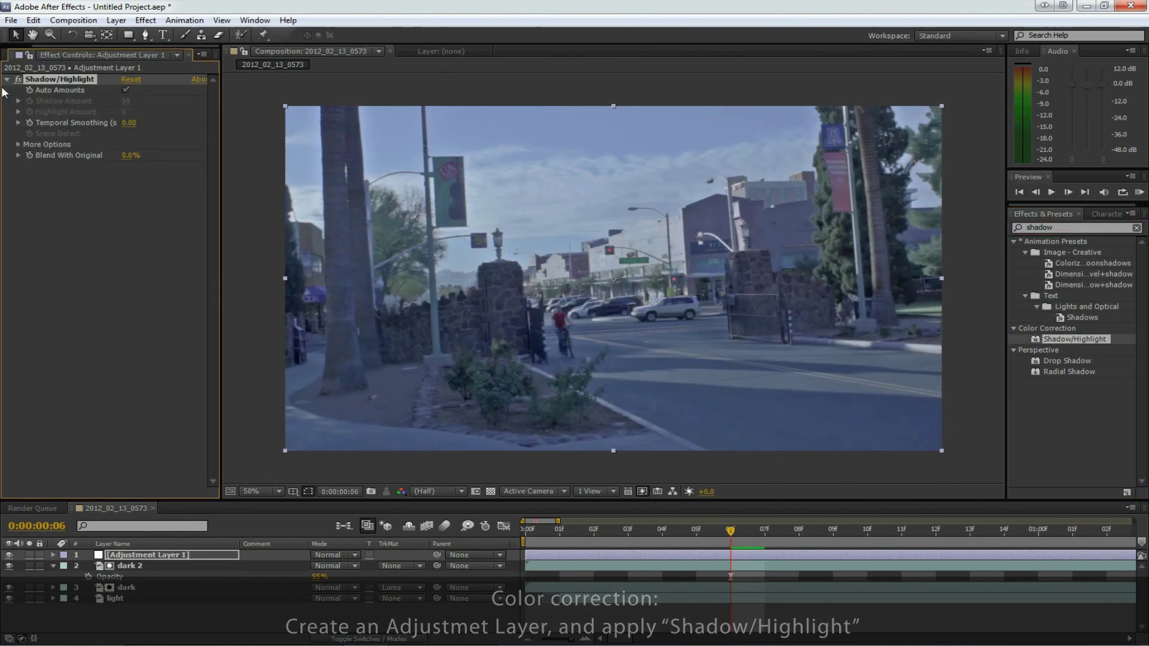
# - Turn off Auto Amounts, set Shadow 56, Highlight 31, Blend 59.5%, and reveal Color Correction
pyautogui.click(126, 89)
pyautogui.click(18, 101)
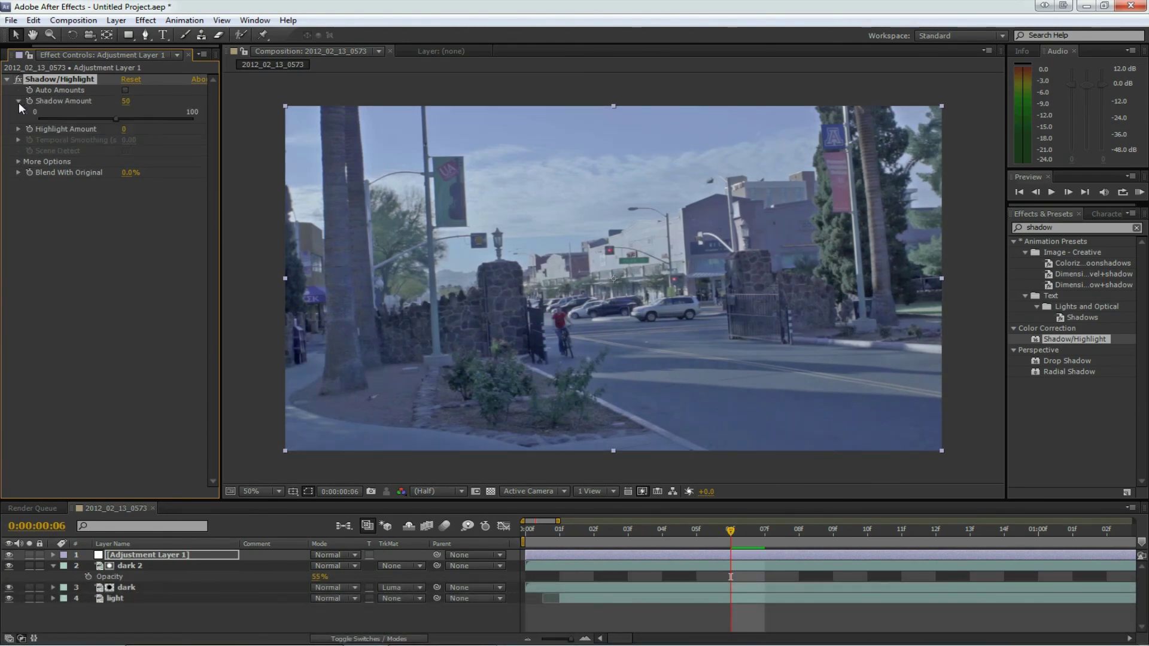
pyautogui.click(18, 129)
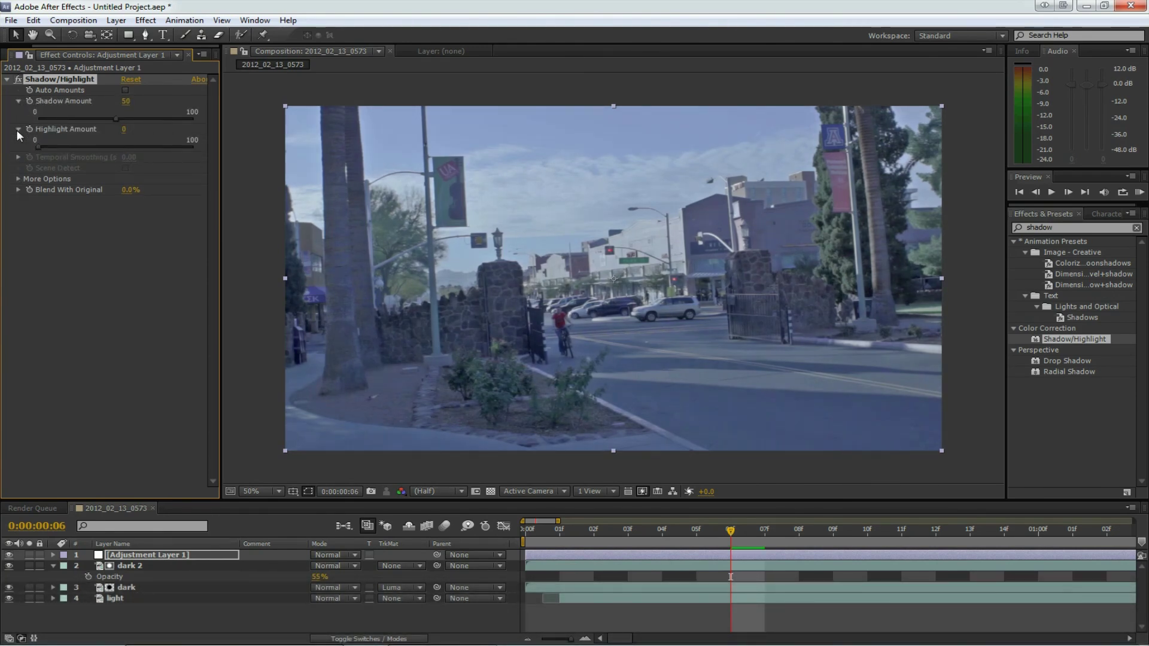
pyautogui.click(18, 189)
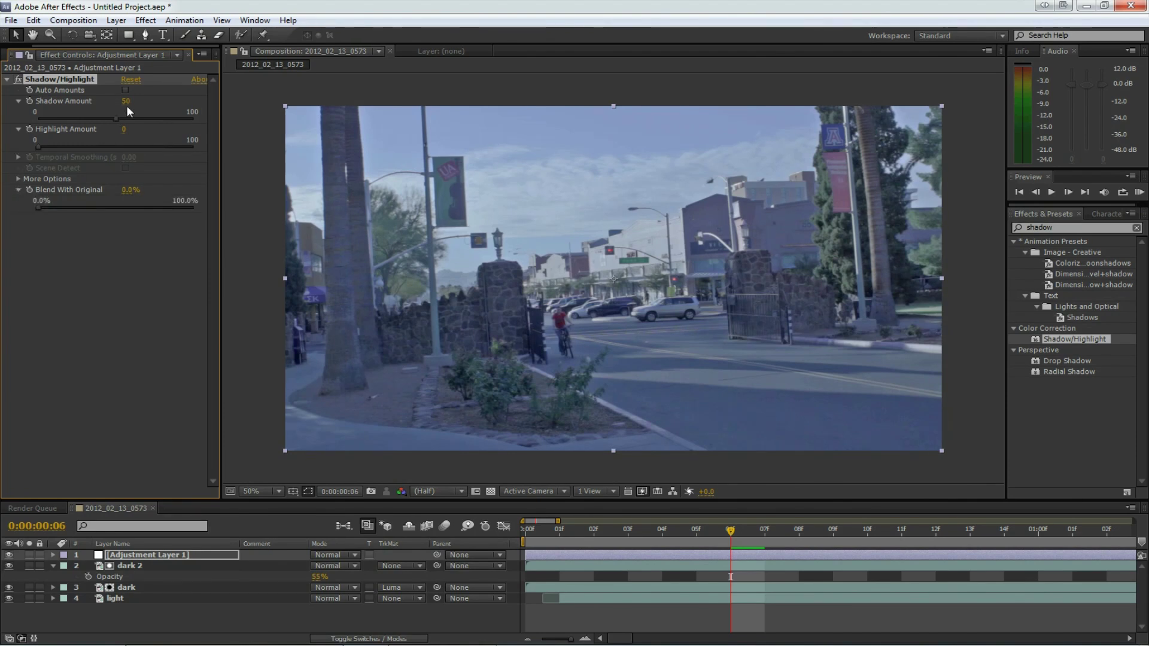
pyautogui.moveTo(120, 121); pyautogui.dragTo(91, 148)
pyautogui.moveTo(37, 207); pyautogui.dragTo(130, 212)
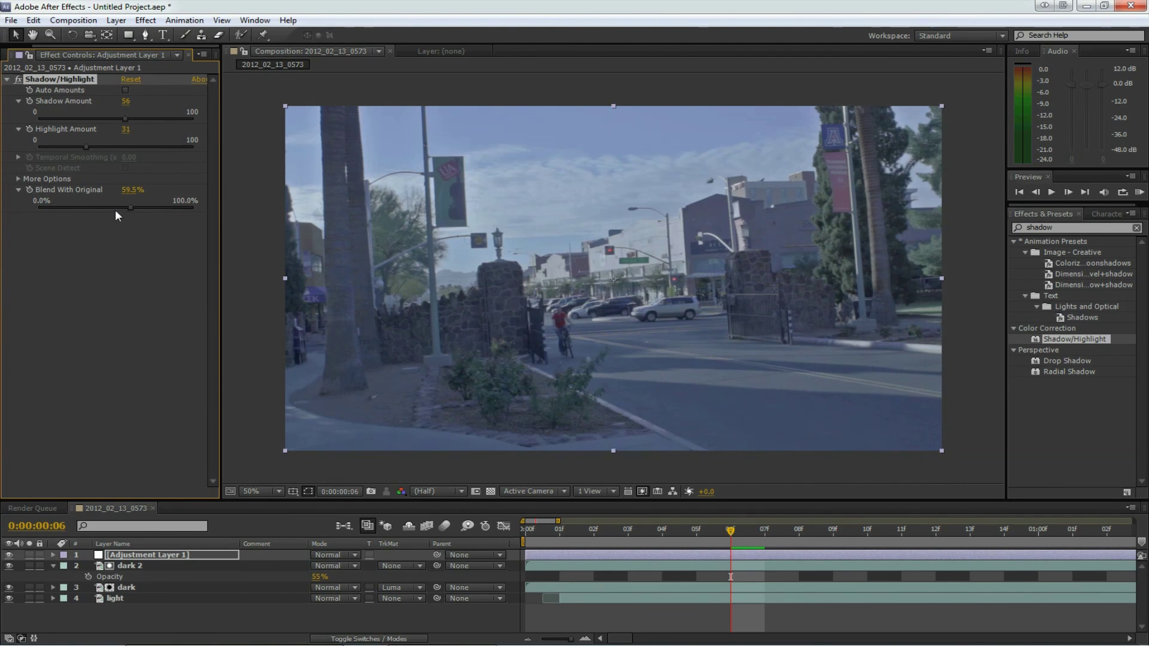
pyautogui.click(16, 178)
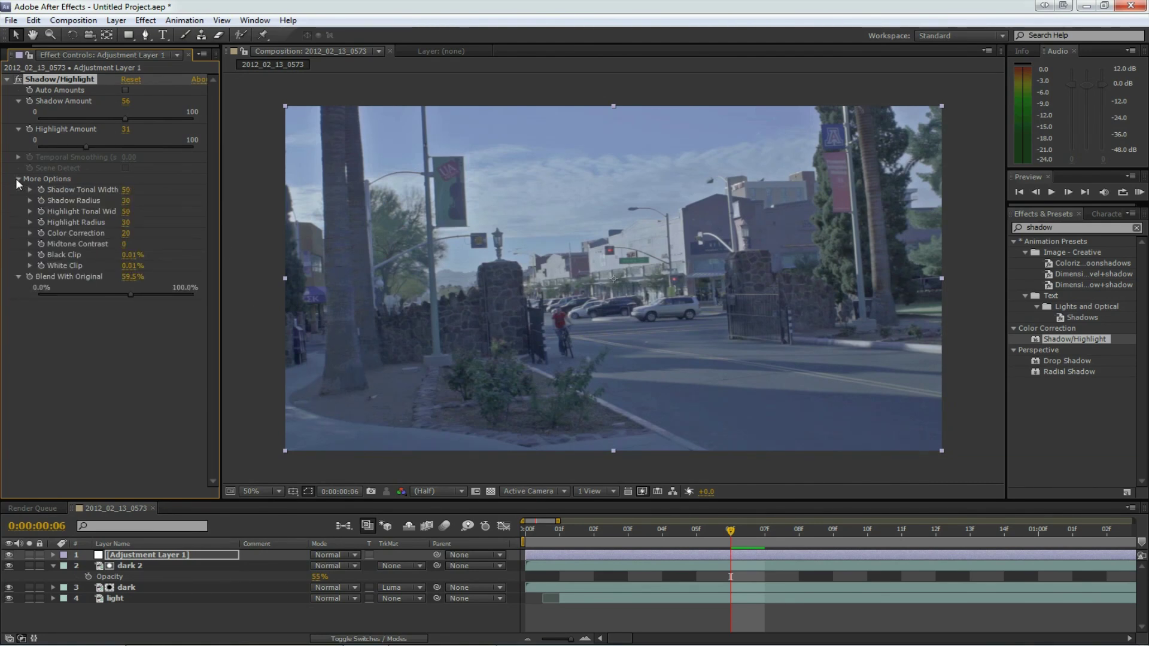
pyautogui.click(30, 233)
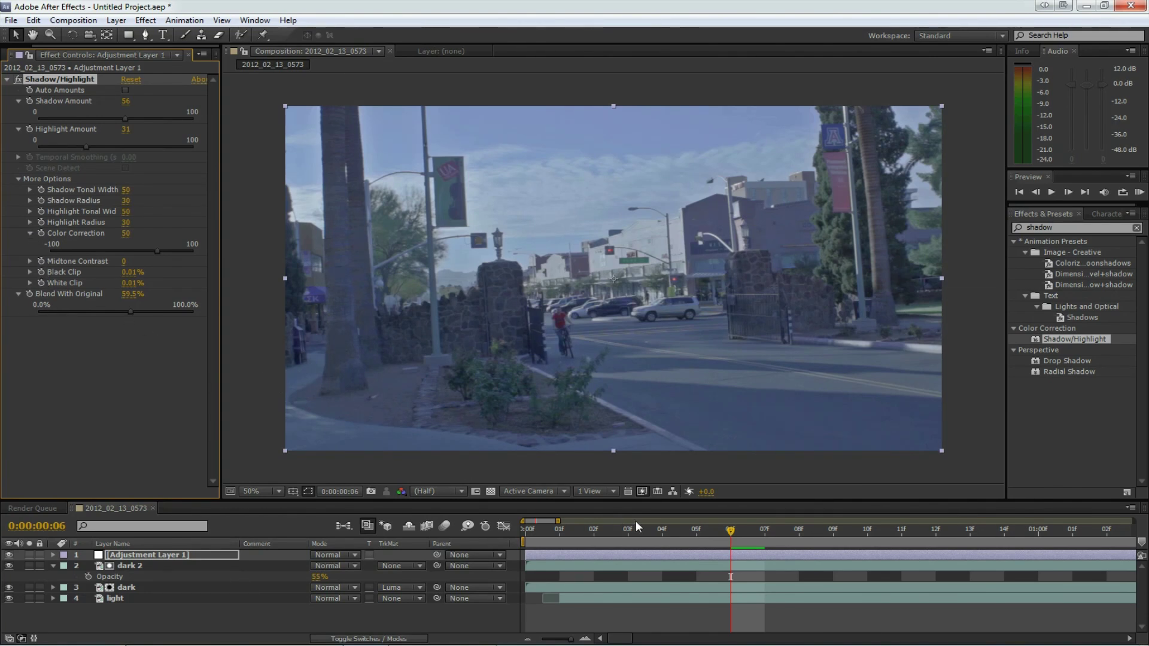
# - Add the Looks effect to the adjustment layer above Shadow/Highlight and open LooksBuilder
pyautogui.write('looks')
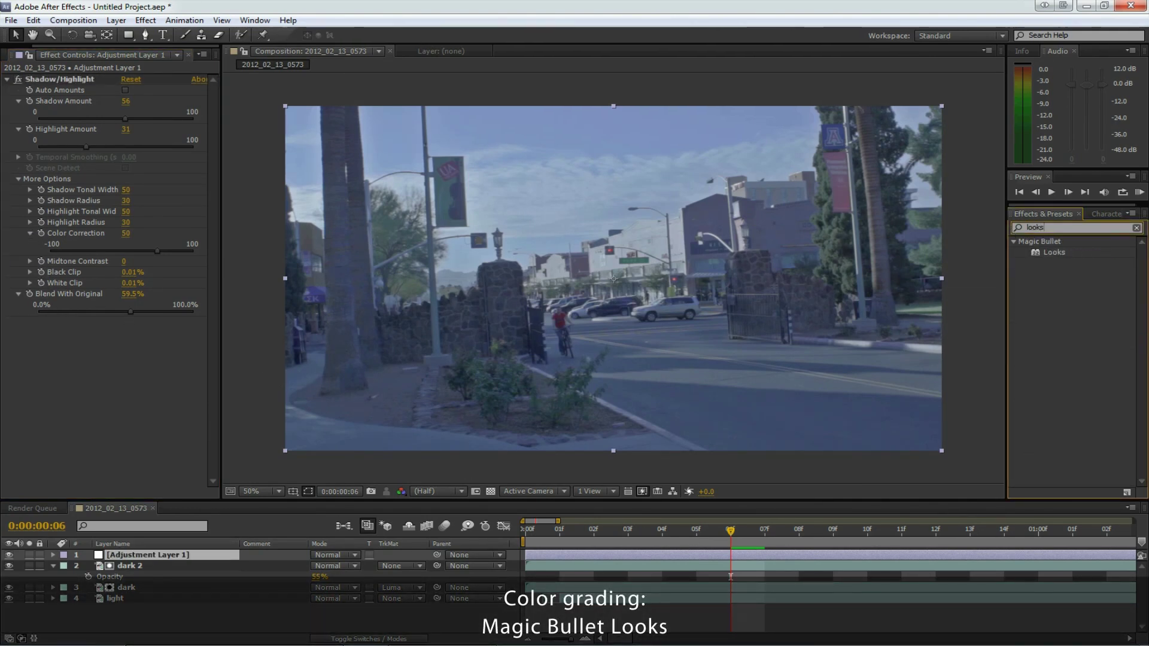
pyautogui.doubleClick(1066, 254)
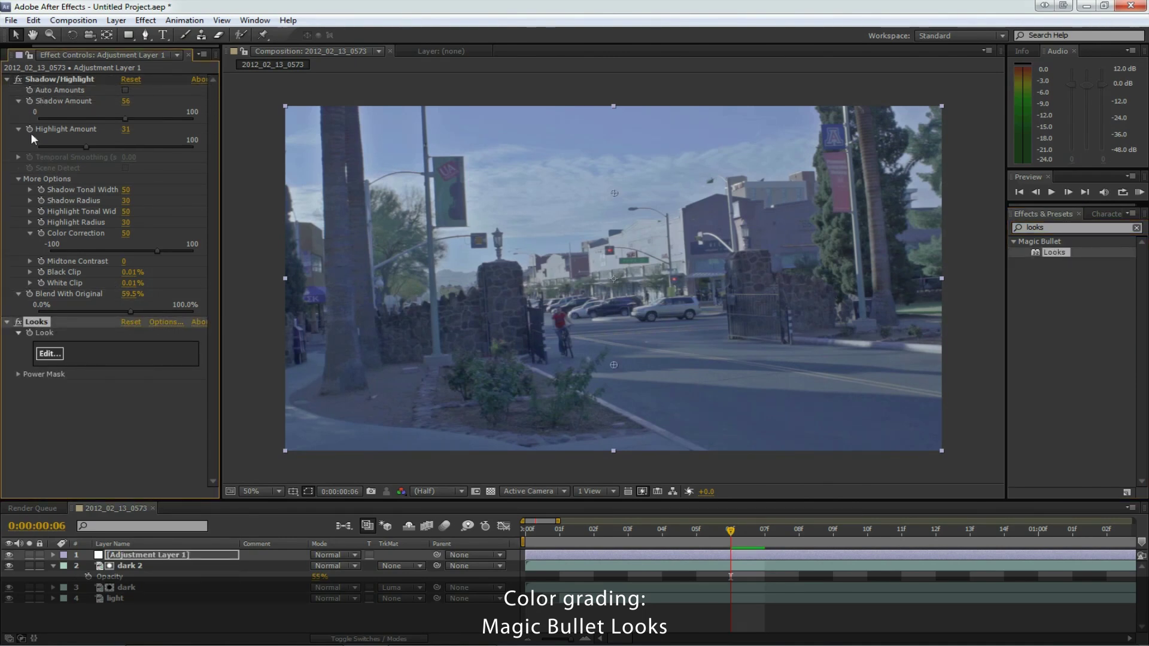
pyautogui.moveTo(33, 321); pyautogui.dragTo(53, 75)
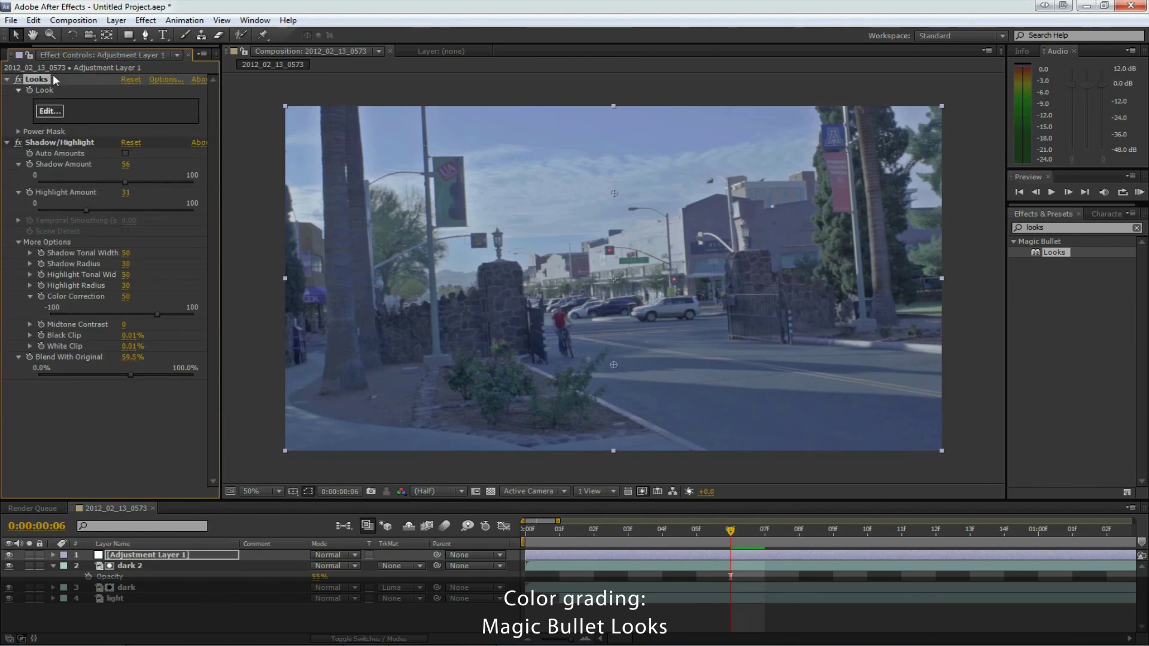
pyautogui.click(49, 110)
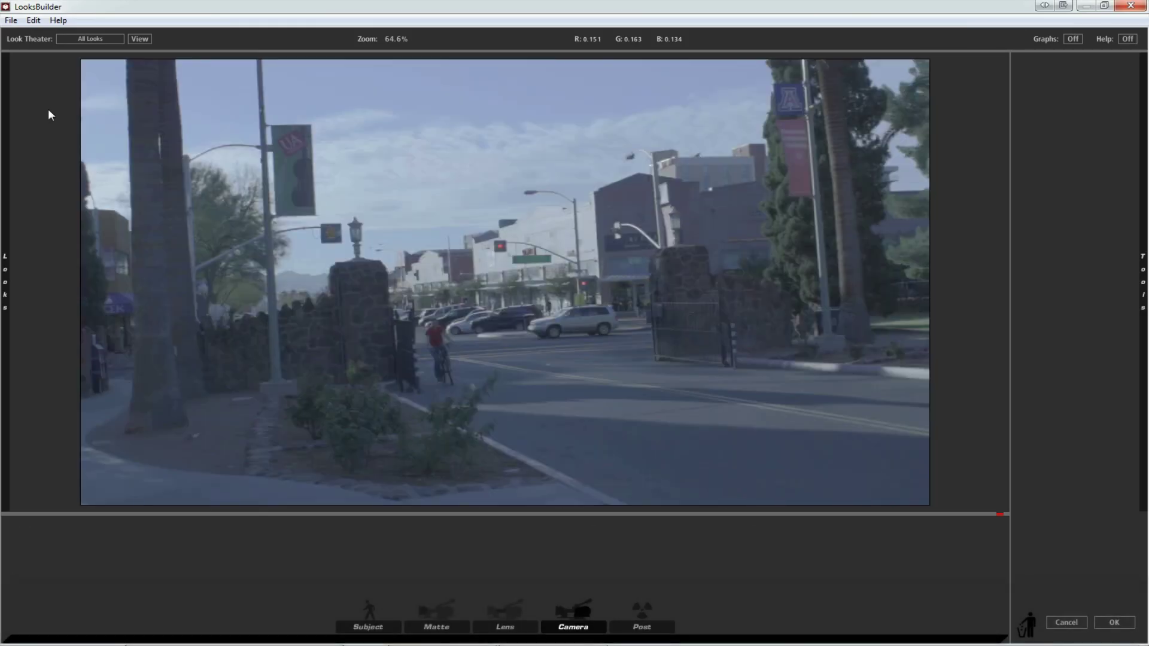
# - Apply Richards_Warming_3_modest, delete Neg Bleach Bypass, move Shoulder last and brighten the Curves
pyautogui.moveTo(4, 125)
pyautogui.click(261, 329)
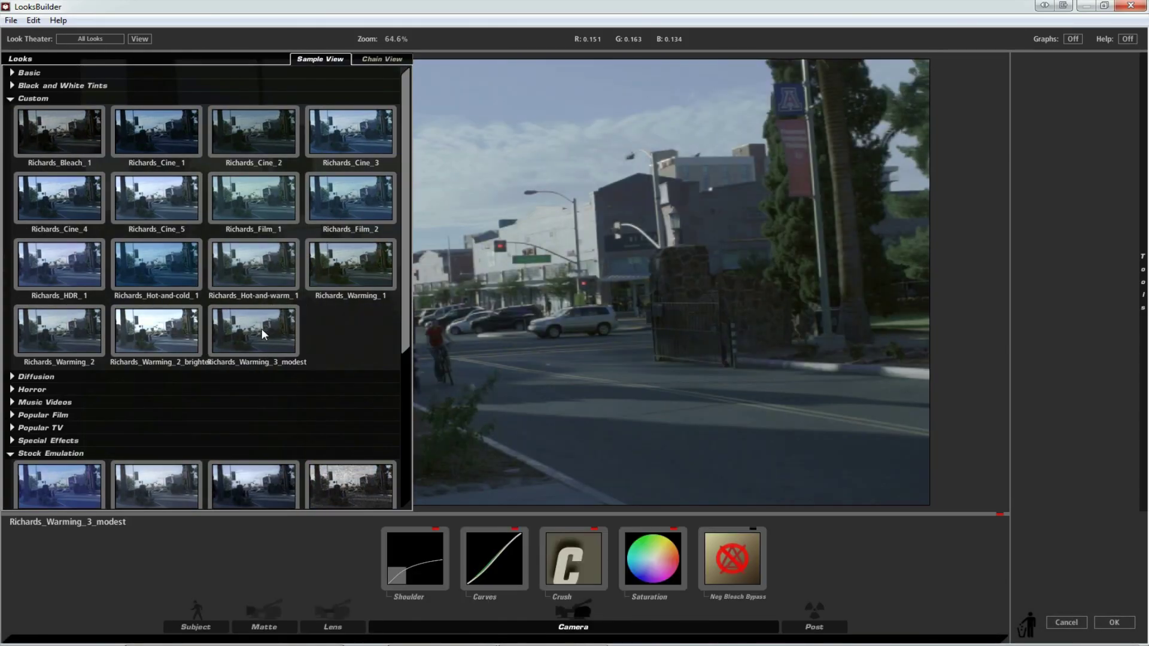
pyautogui.click(756, 551)
pyautogui.press('Delete')
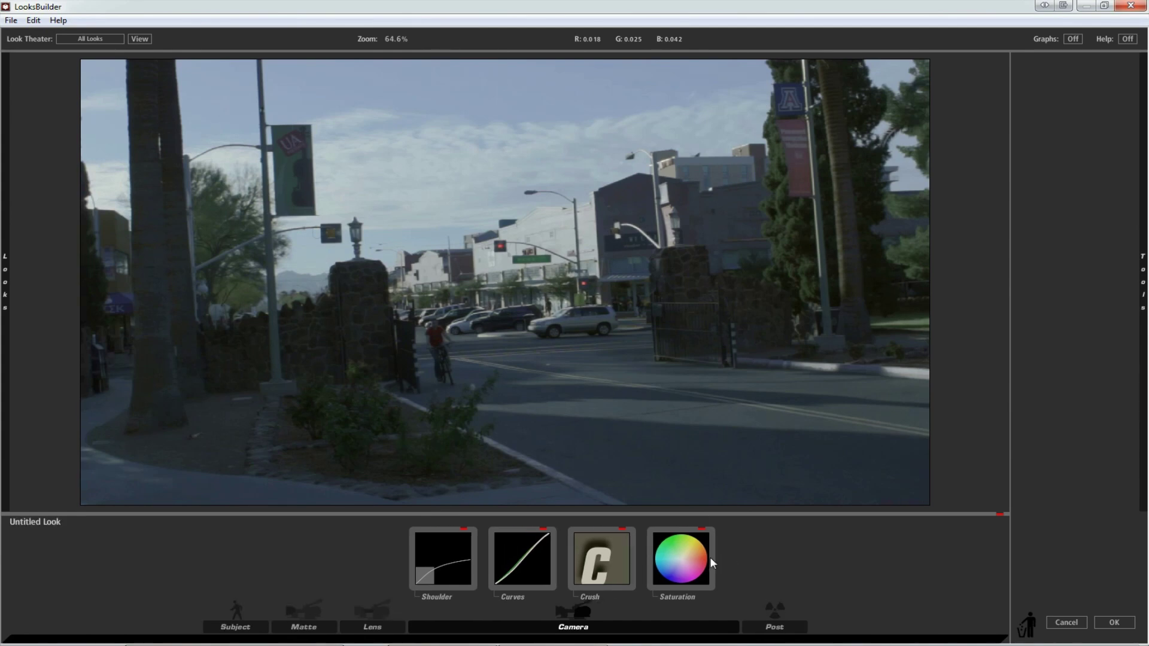
pyautogui.moveTo(453, 563); pyautogui.dragTo(692, 559)
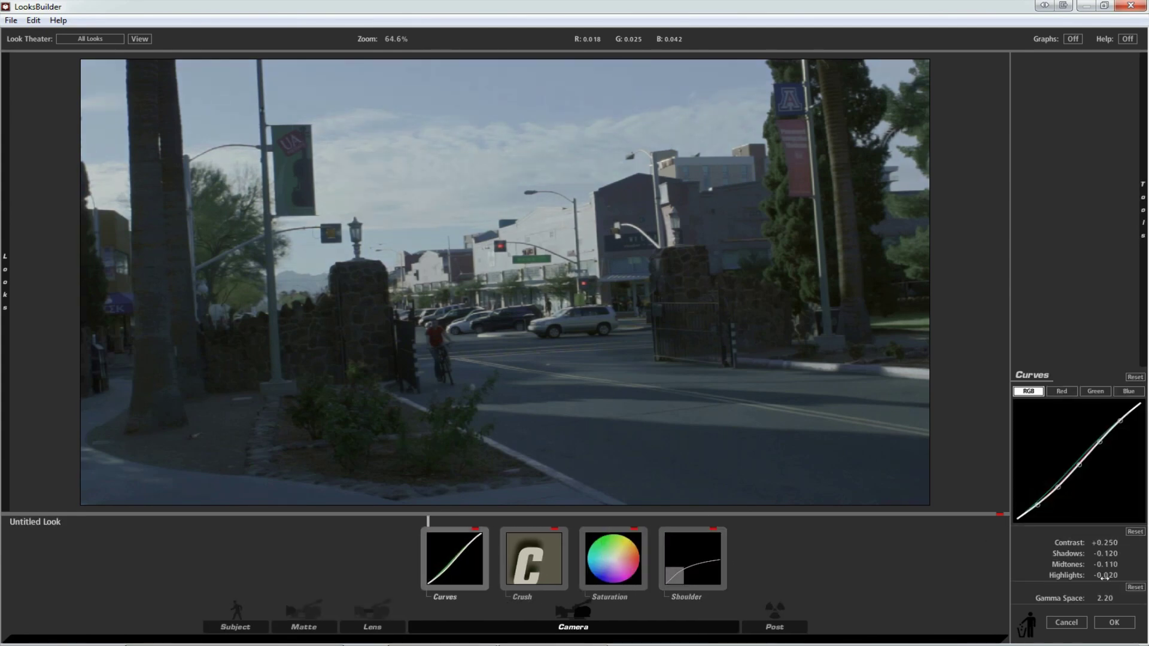
pyautogui.moveTo(1105, 577); pyautogui.dragTo(1131, 578)
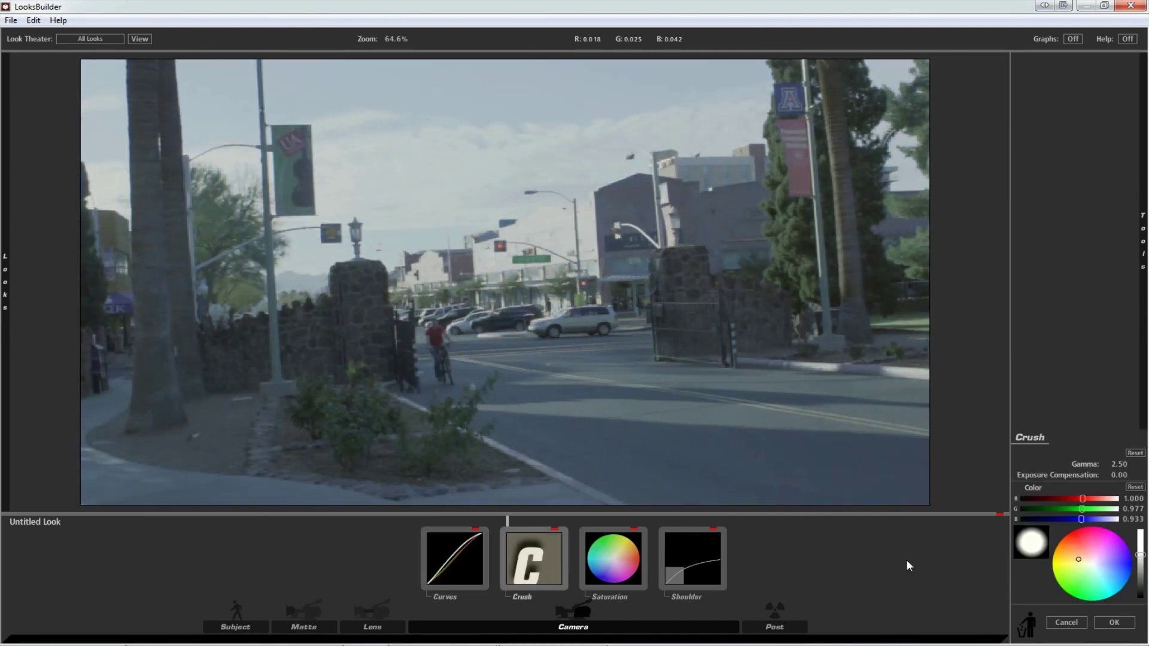
# - Add Ranged Saturation after Saturation with midtones 128% and highlights 208%, then apply the look
pyautogui.click(604, 557)
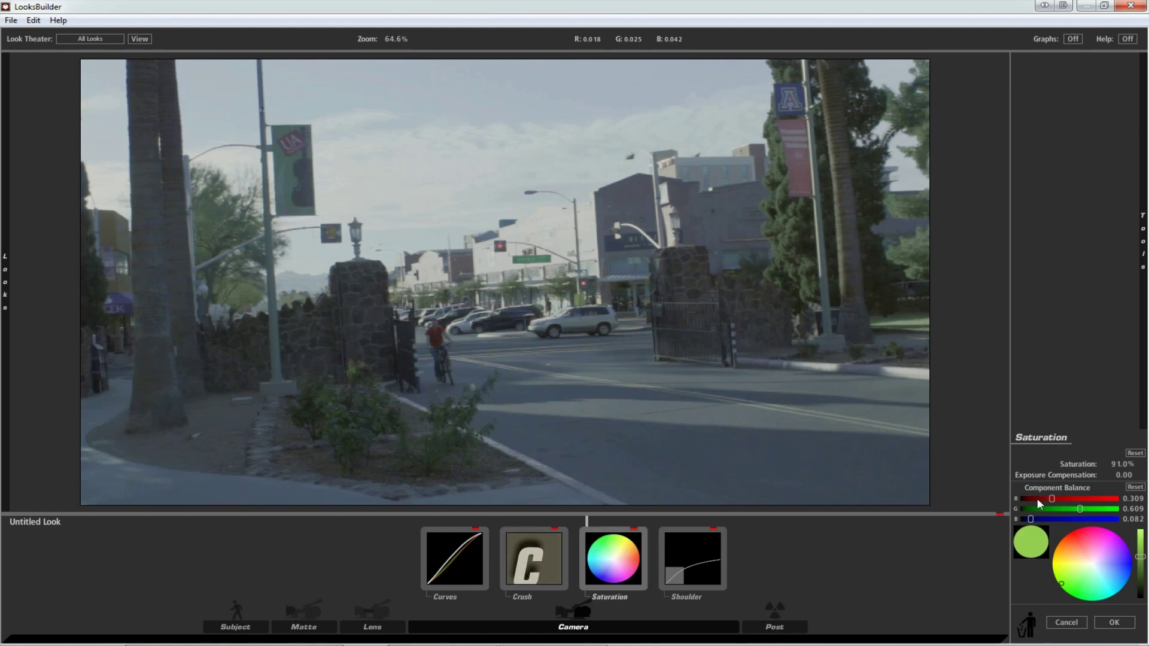
pyautogui.moveTo(1142, 240)
pyautogui.moveTo(1026, 367); pyautogui.dragTo(656, 561)
pyautogui.moveTo(1116, 397)
pyautogui.mouseDown()
pyautogui.moveTo(1135, 396)
pyautogui.moveTo(1125, 396)
pyautogui.mouseUp()
pyautogui.moveTo(1119, 407); pyautogui.dragTo(1110, 548)
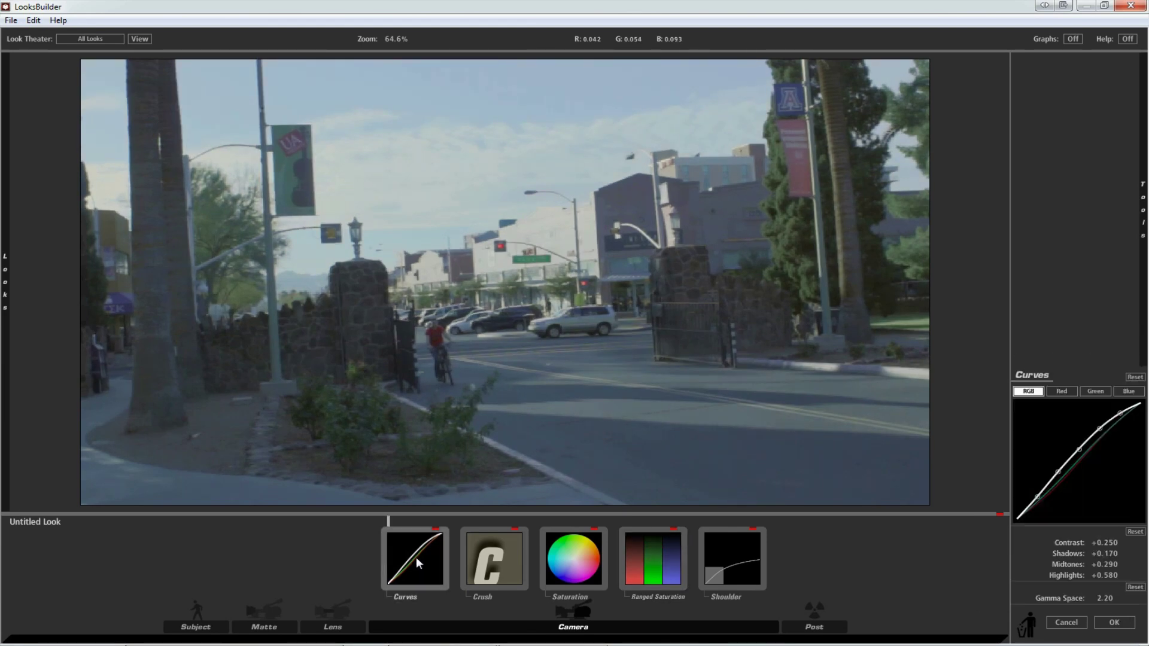
pyautogui.moveTo(1111, 531); pyautogui.dragTo(1112, 530)
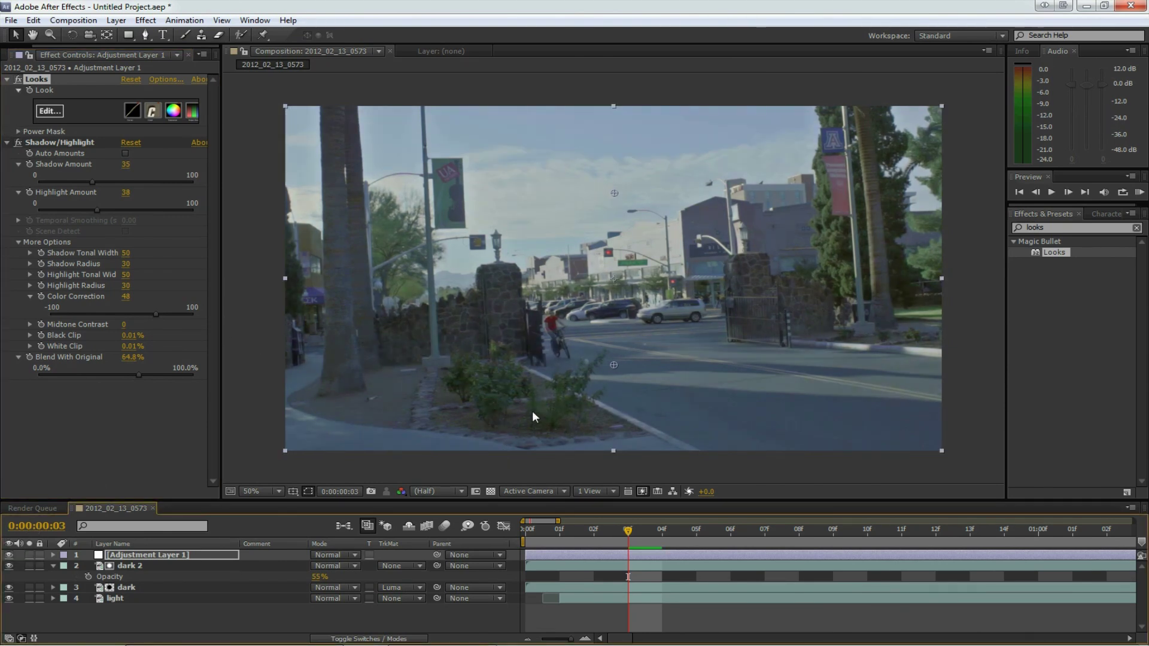
pyautogui.click(9, 555)
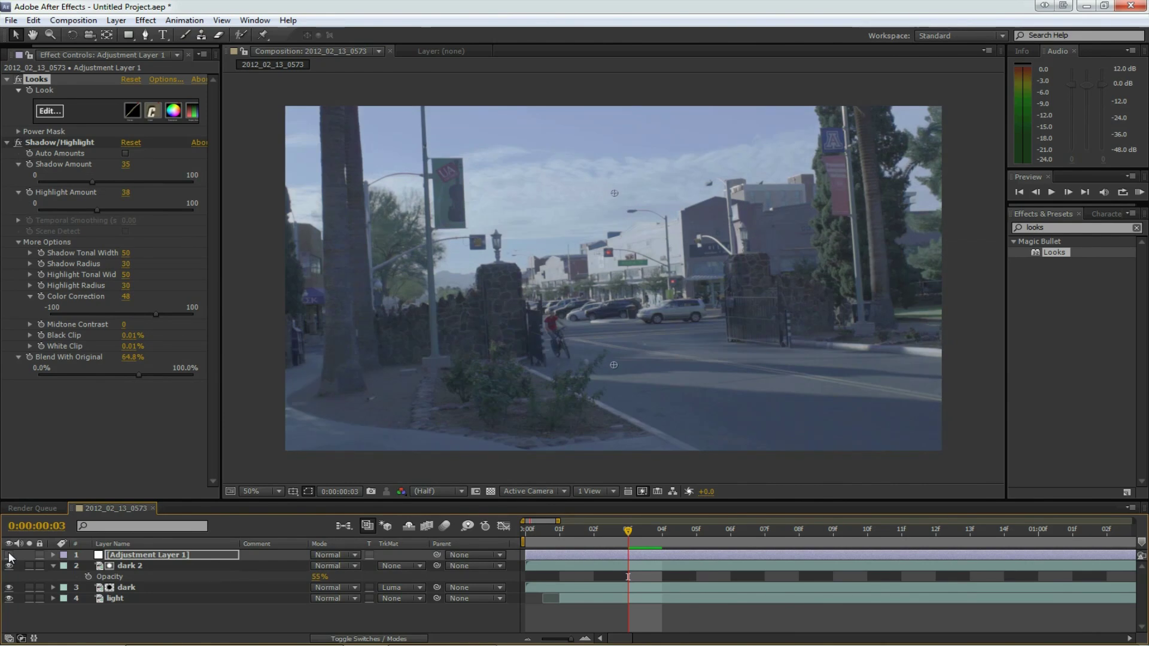
pyautogui.click(8, 555)
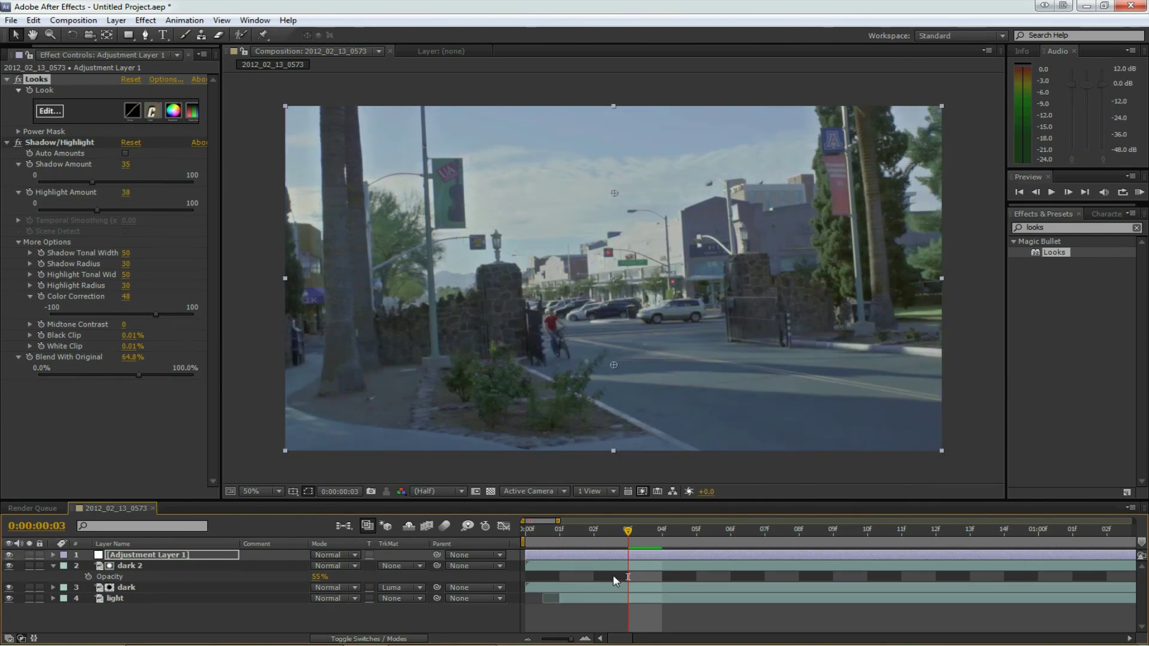
pyautogui.press('KP_0')
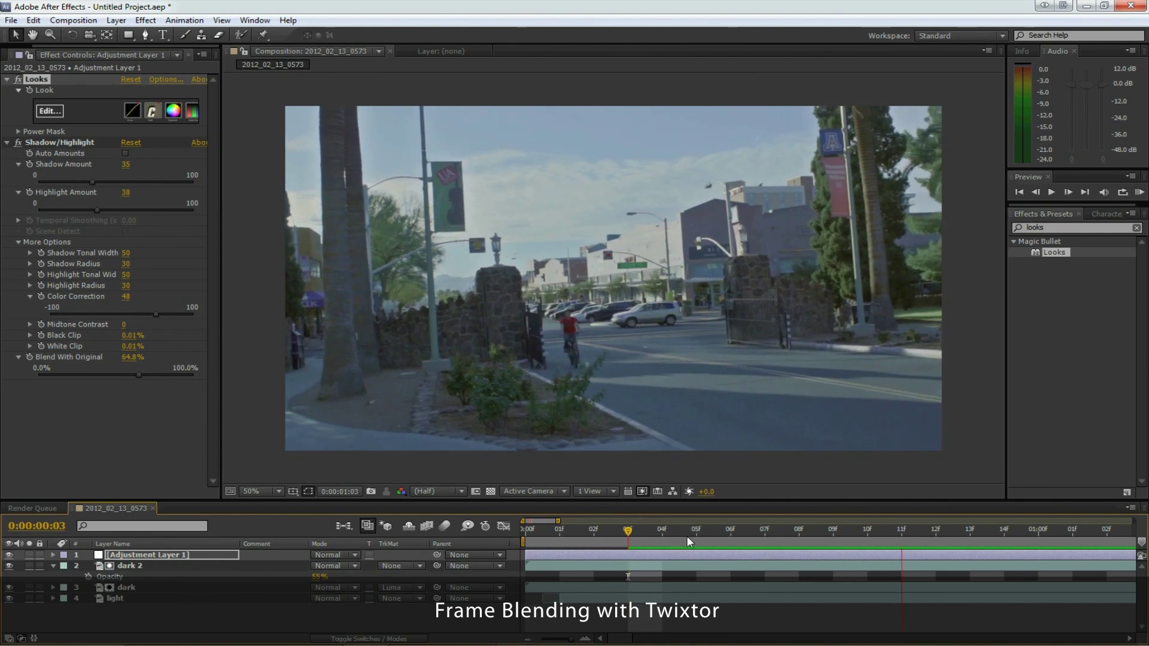
pyautogui.press('space')
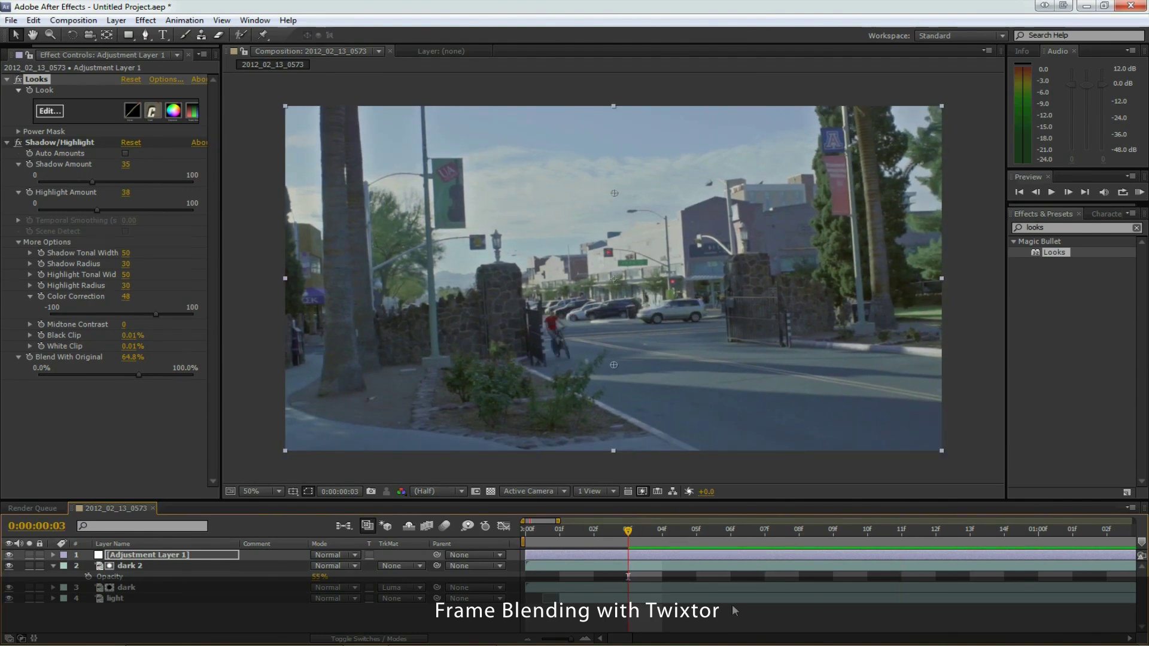
# - Nest the 2012_02_13_0573 comp in a new composition renamed 'final'
pyautogui.click(19, 54)
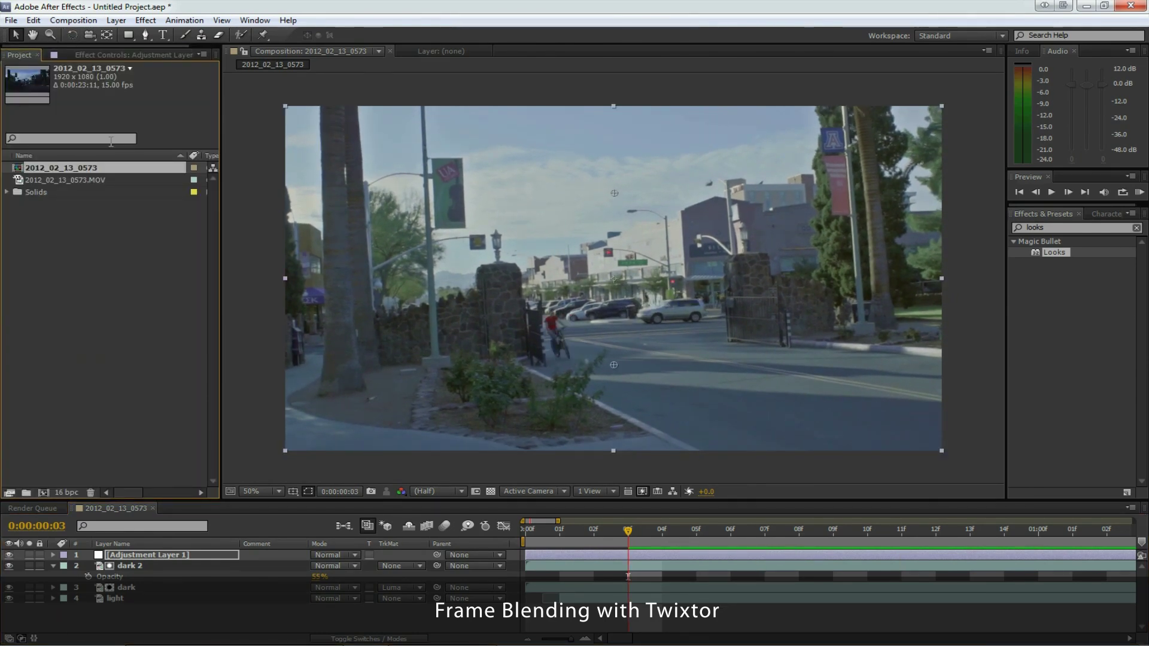
pyautogui.rightClick(47, 171)
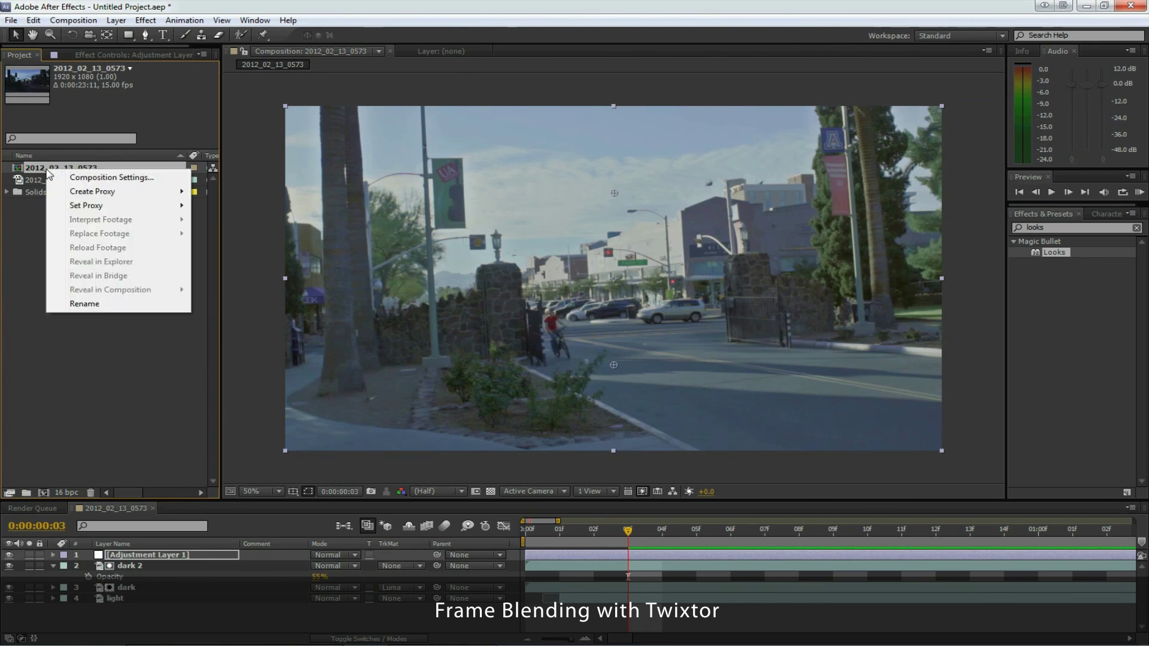
pyautogui.click(18, 213)
pyautogui.click(30, 168)
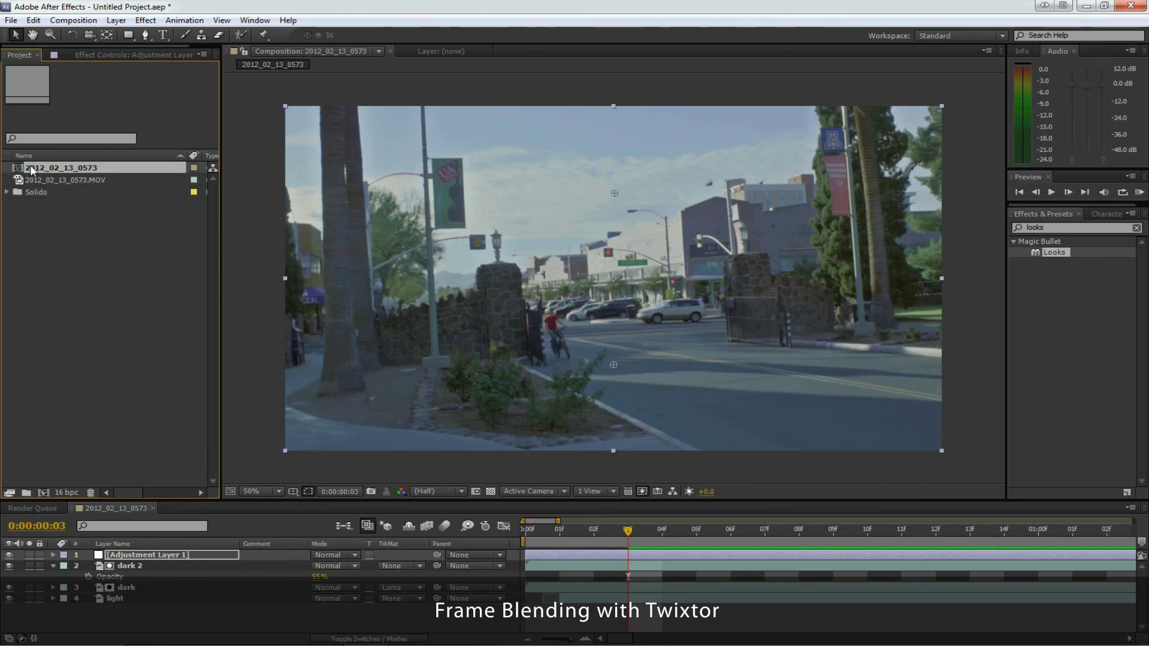
pyautogui.moveTo(43, 490); pyautogui.dragTo(43, 490)
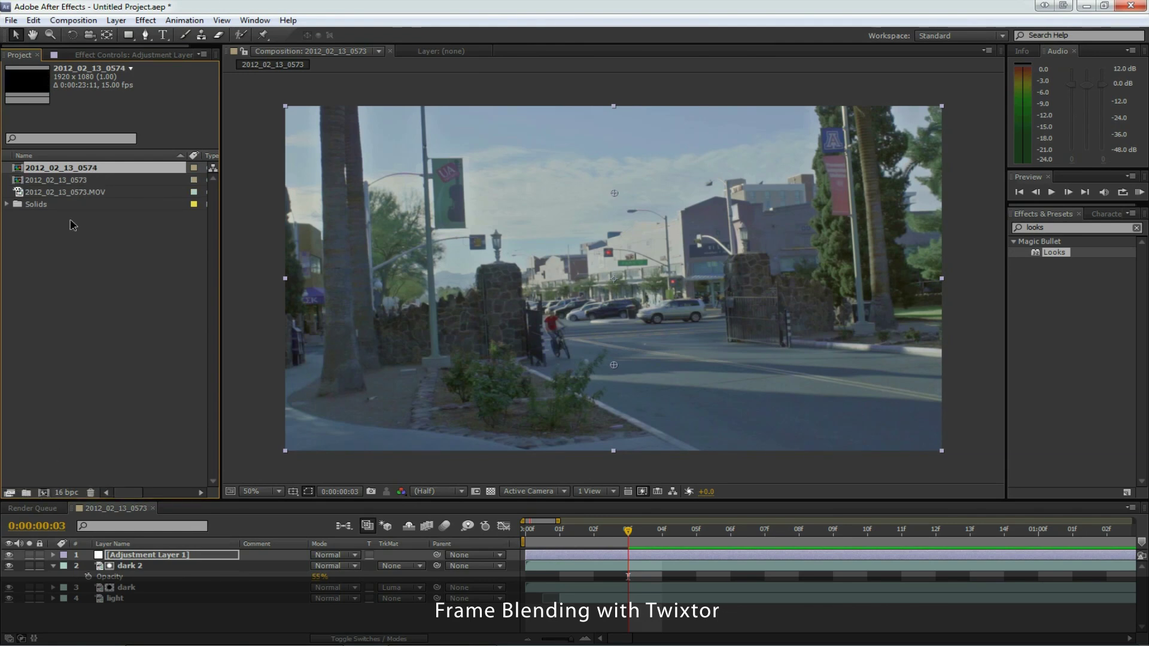
pyautogui.rightClick(56, 182)
pyautogui.click(92, 316)
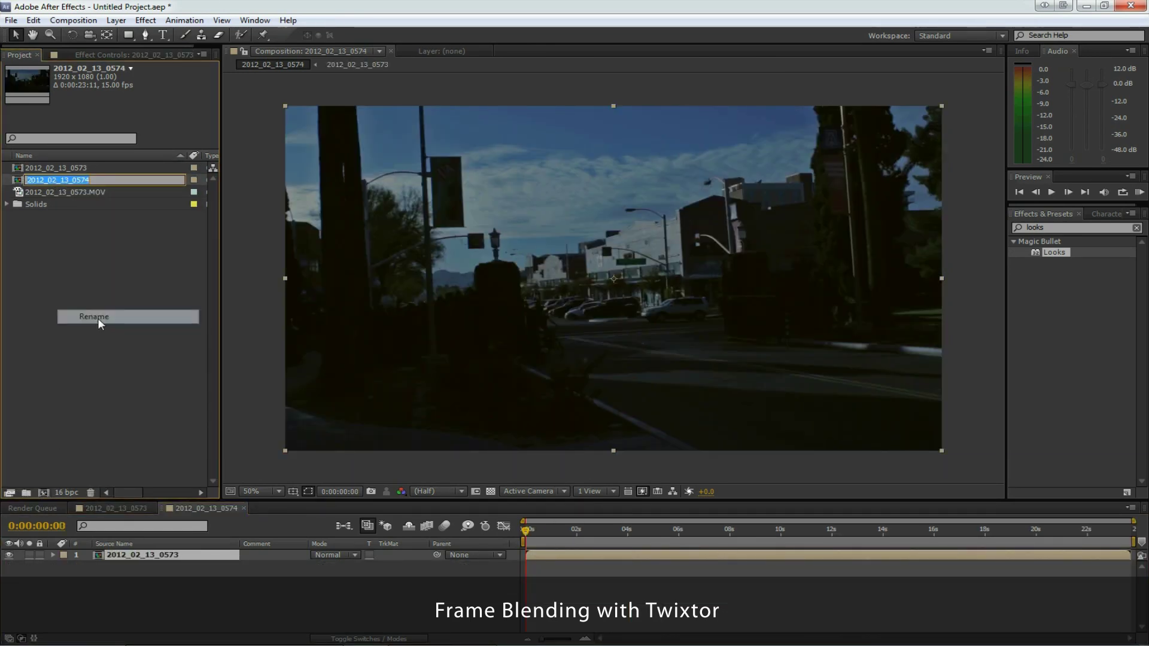
pyautogui.write('final')
pyautogui.press('Return')
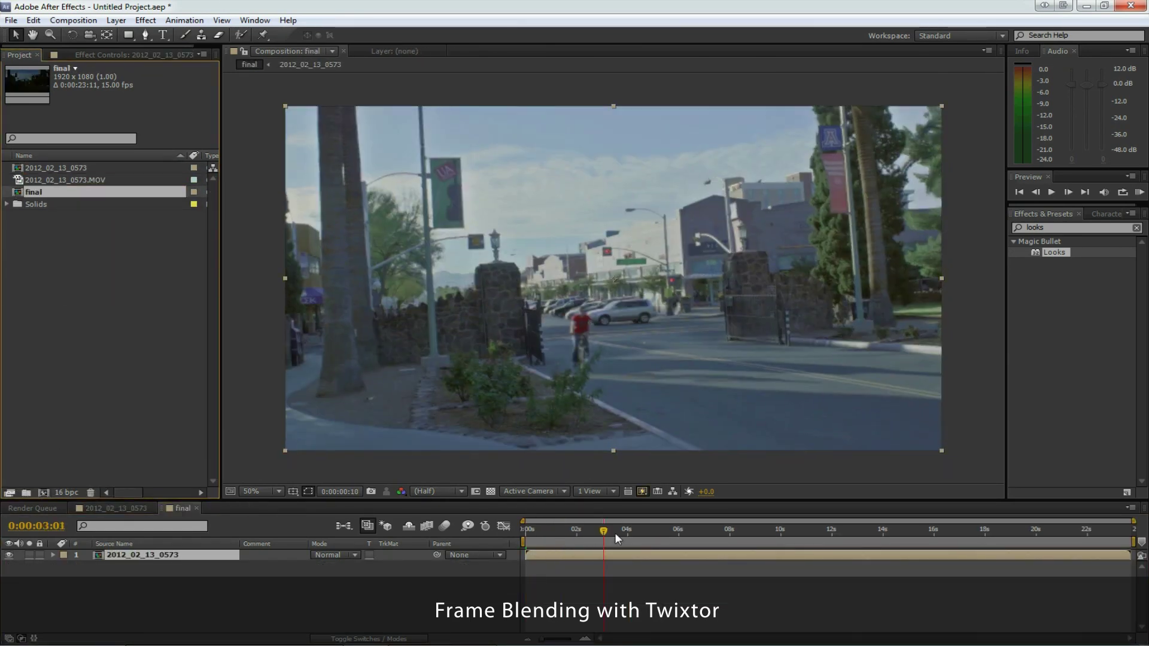
# - Apply Twixtor Pro to the nested layer with an Input Frame Rate of 15
pyautogui.click(1136, 227)
pyautogui.write('twix')
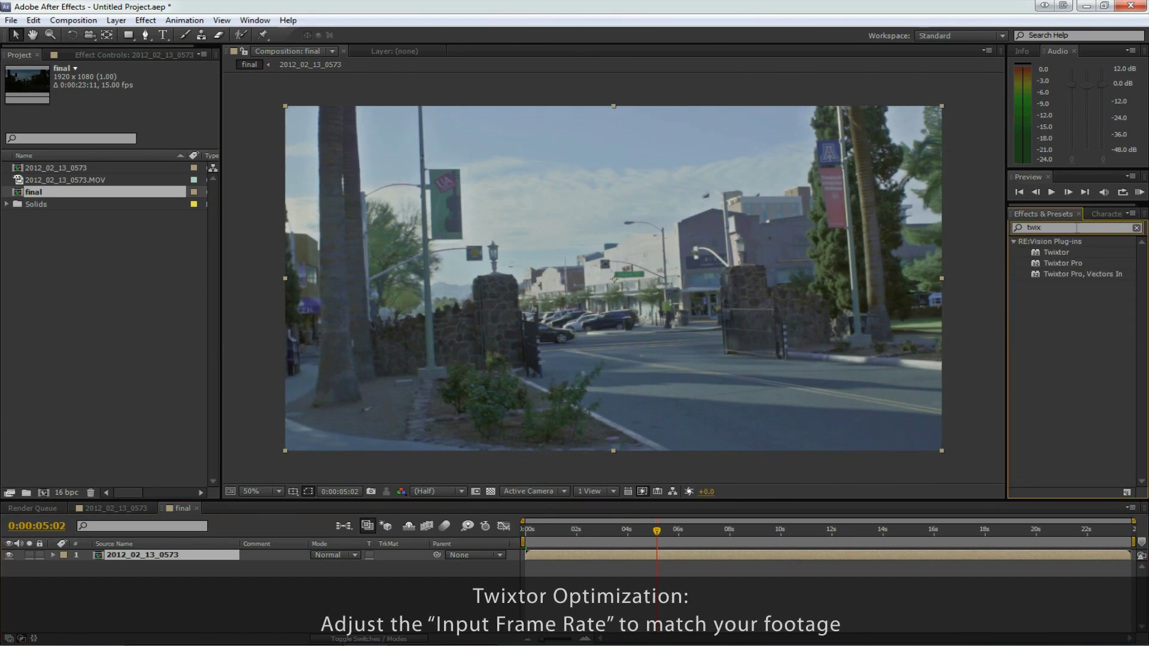
pyautogui.doubleClick(1063, 262)
pyautogui.click(134, 166)
pyautogui.write('15')
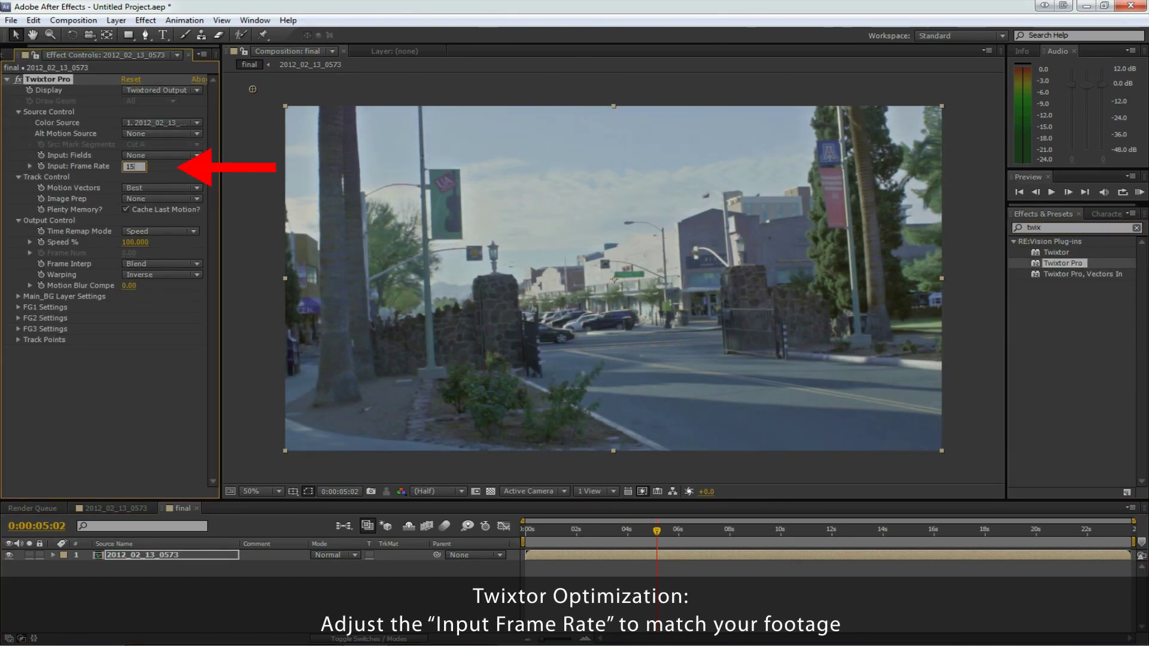
pyautogui.press('Return')
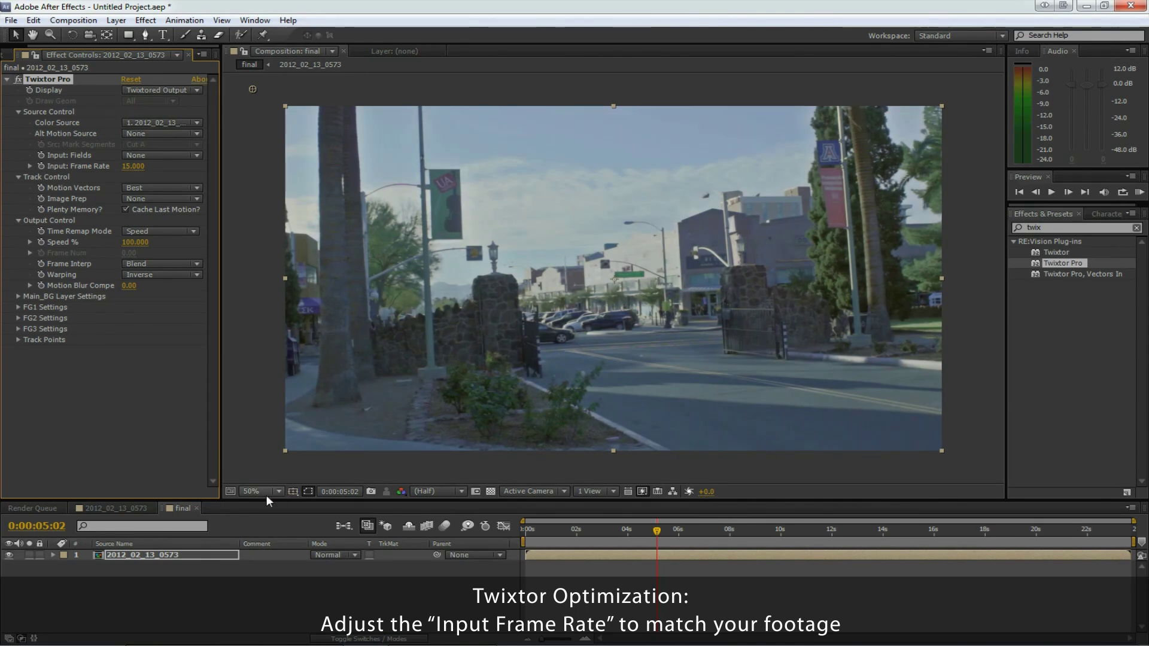
# - Switch the final comp to the HDTV 1080 24 preset and start a preview
pyautogui.rightClick(183, 508)
pyautogui.click(247, 312)
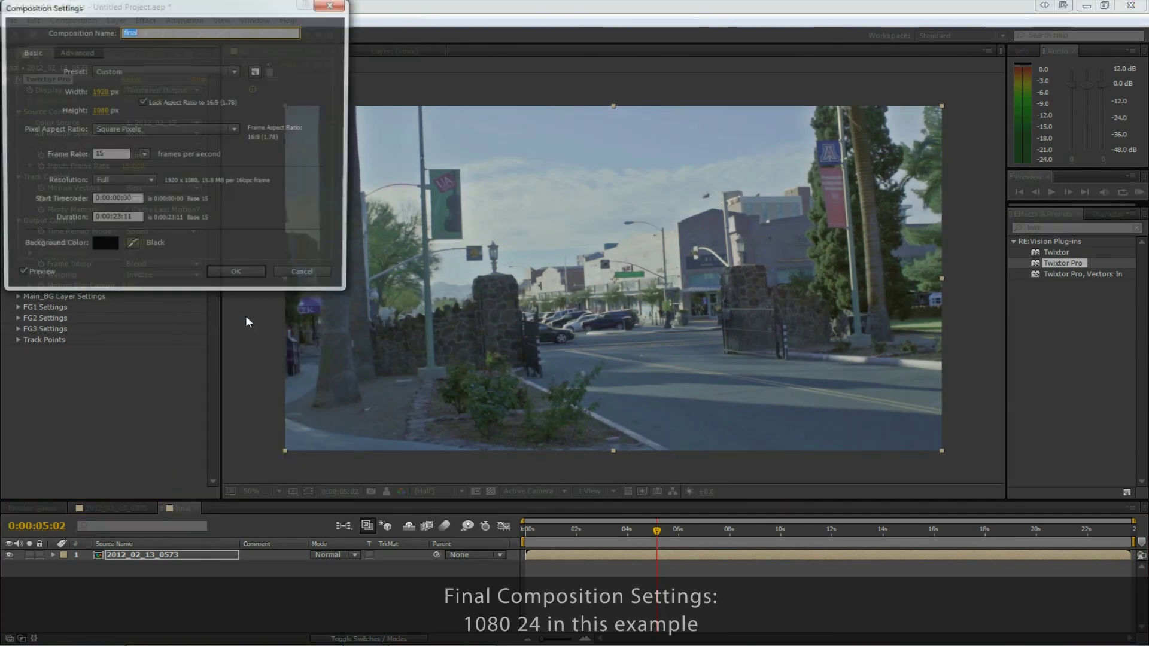
pyautogui.click(165, 70)
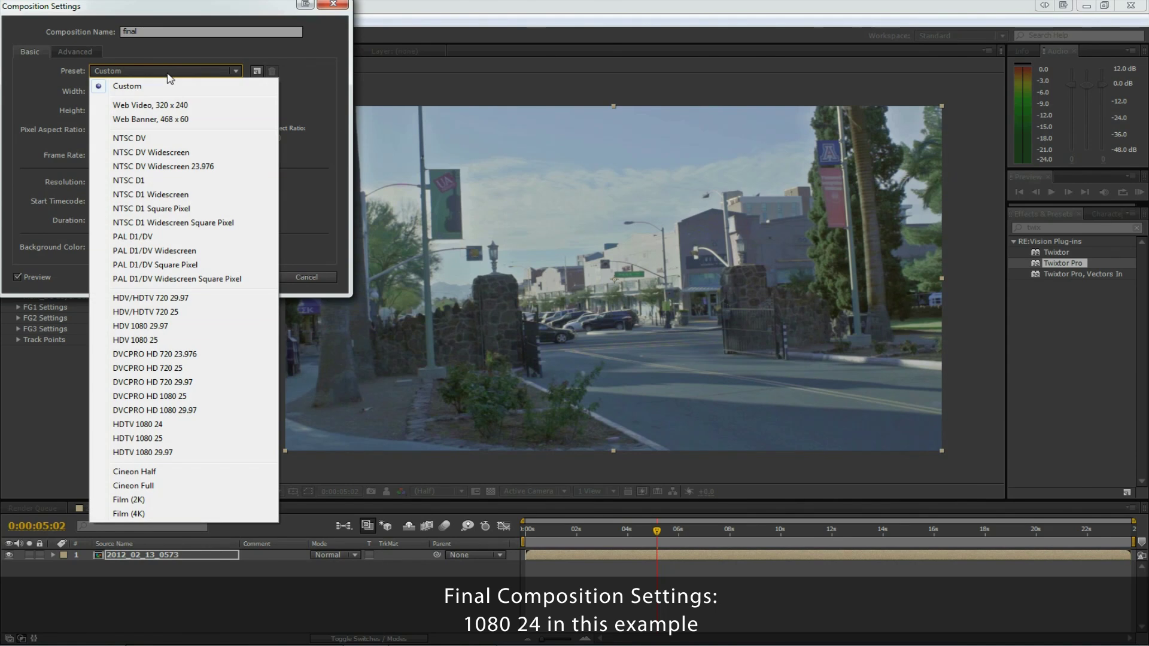
pyautogui.click(145, 425)
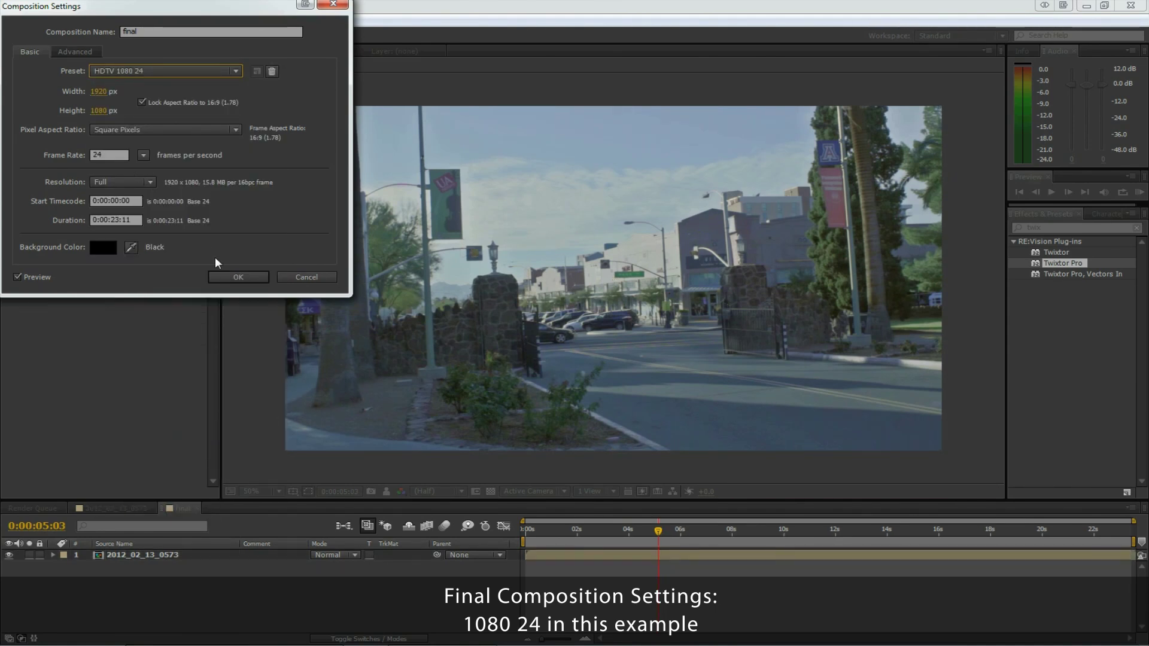
pyautogui.click(231, 276)
pyautogui.press('KP_0')
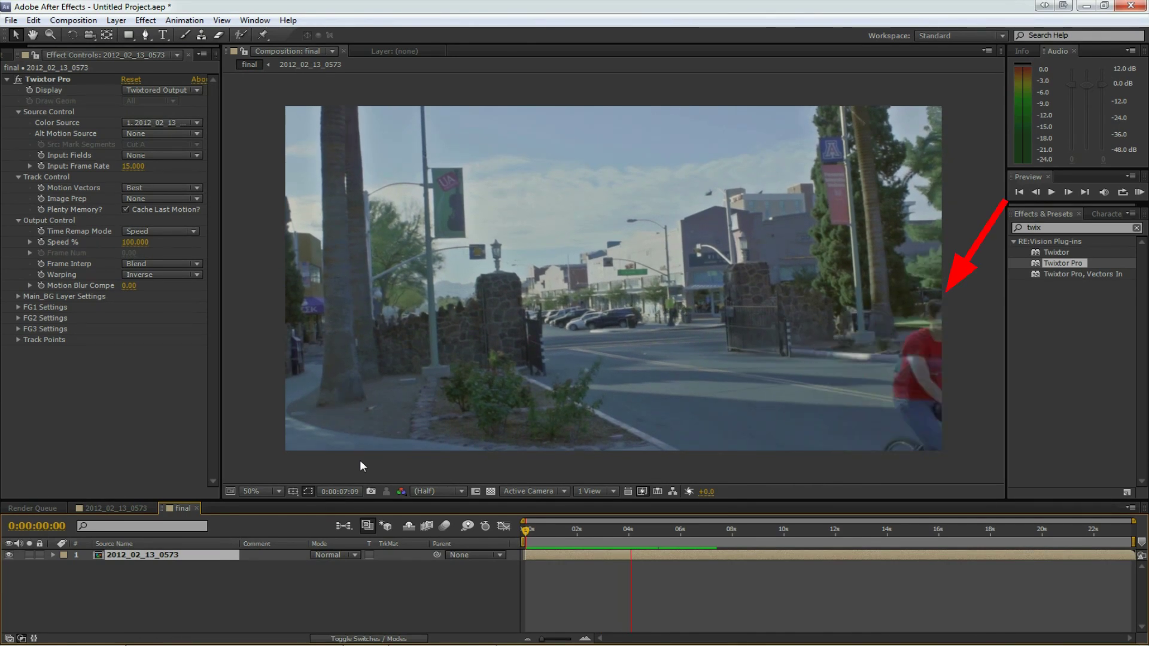
pyautogui.press('space')
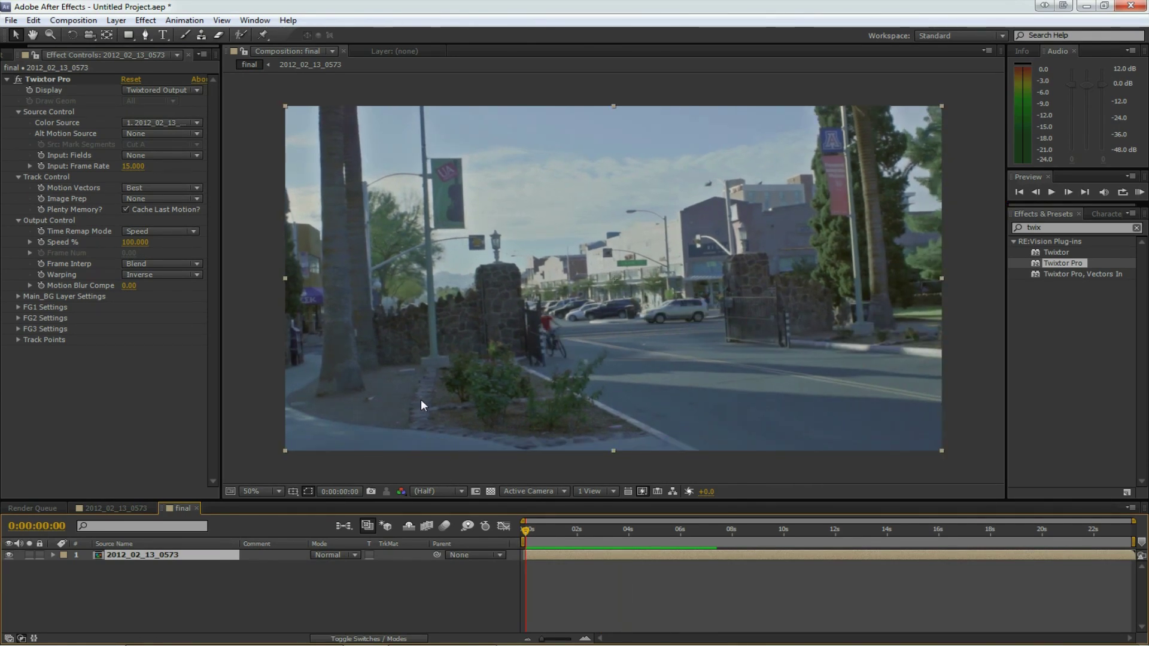